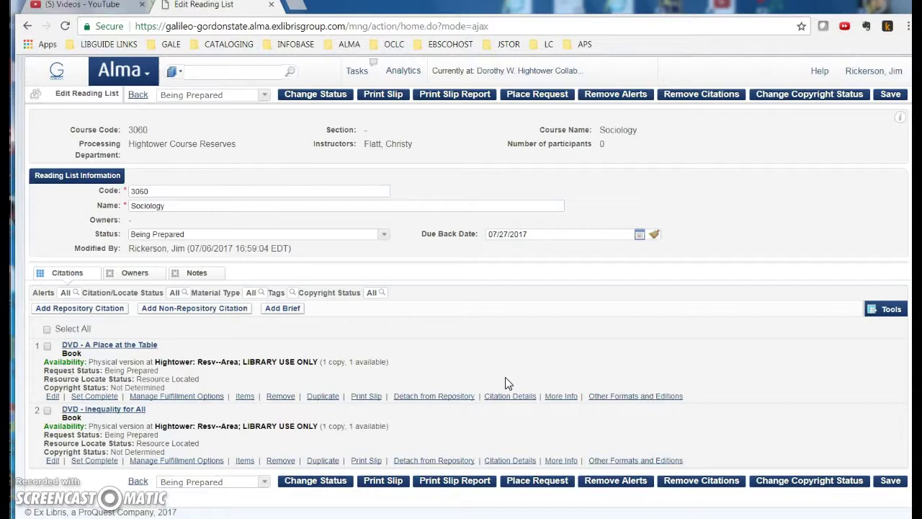
# - Open the Sociology reading list with code 3060 from the reading lists assigned to others
pyautogui.click(58, 72)
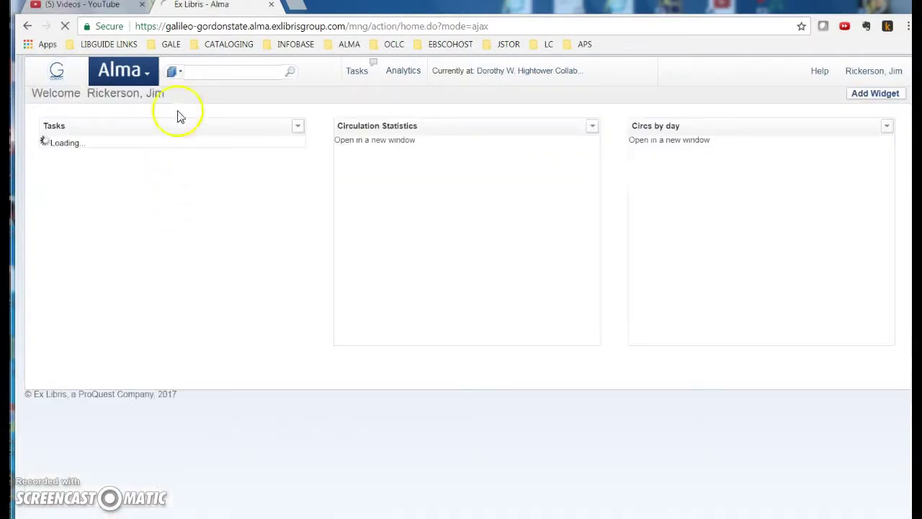
pyautogui.click(147, 78)
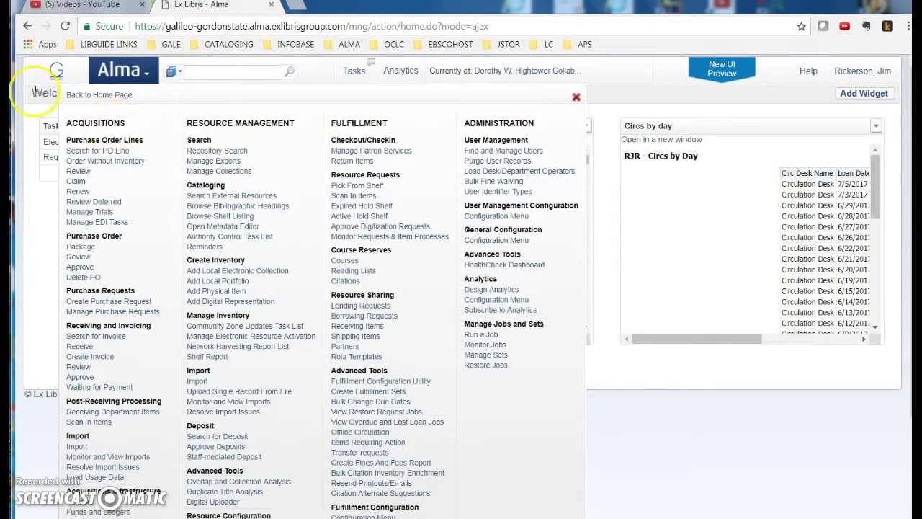
pyautogui.click(353, 270)
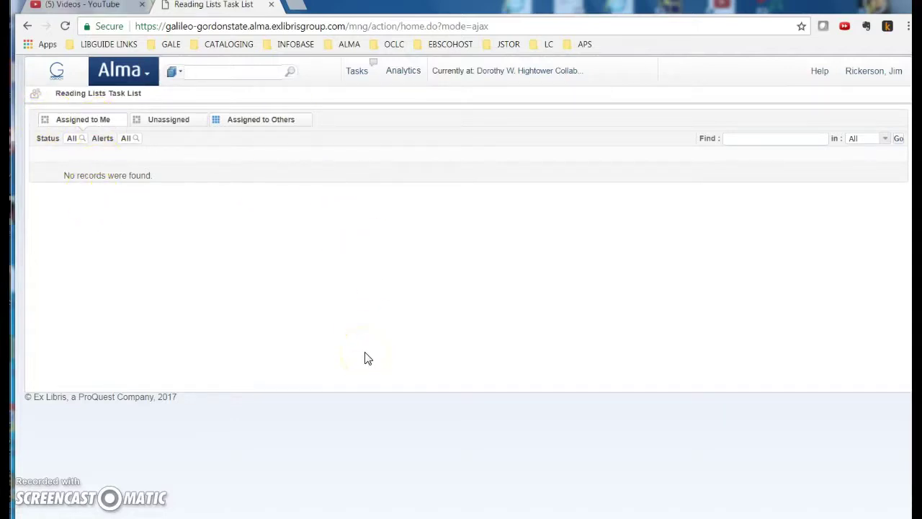
pyautogui.click(261, 124)
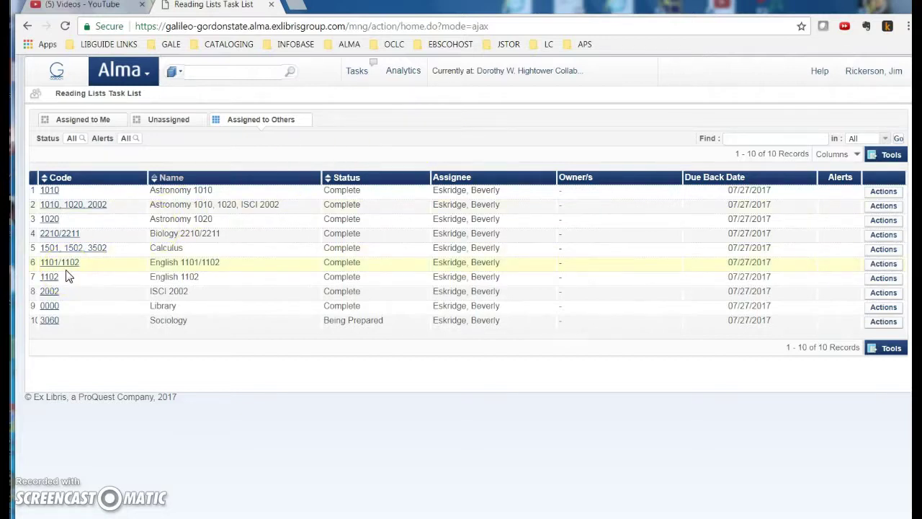
pyautogui.click(49, 322)
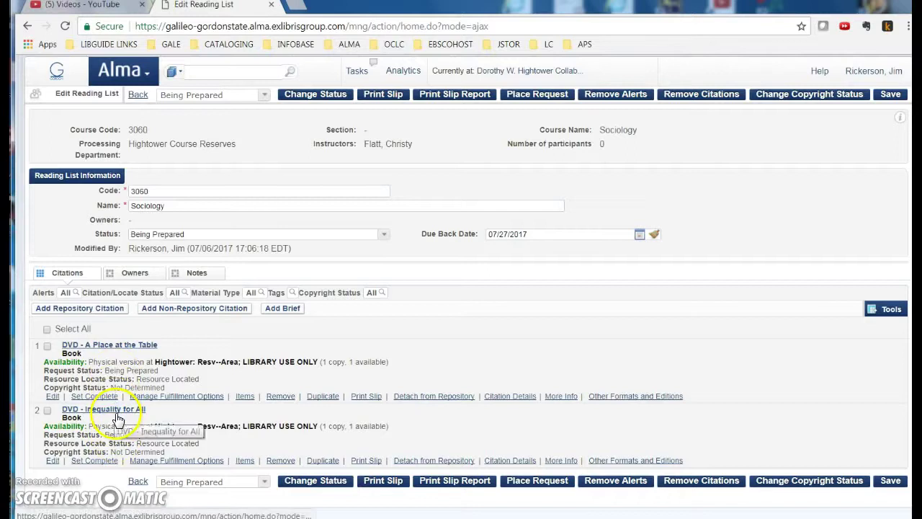
# - Start a brief citation for the reading list with the citation type Physical Book
pyautogui.click(279, 310)
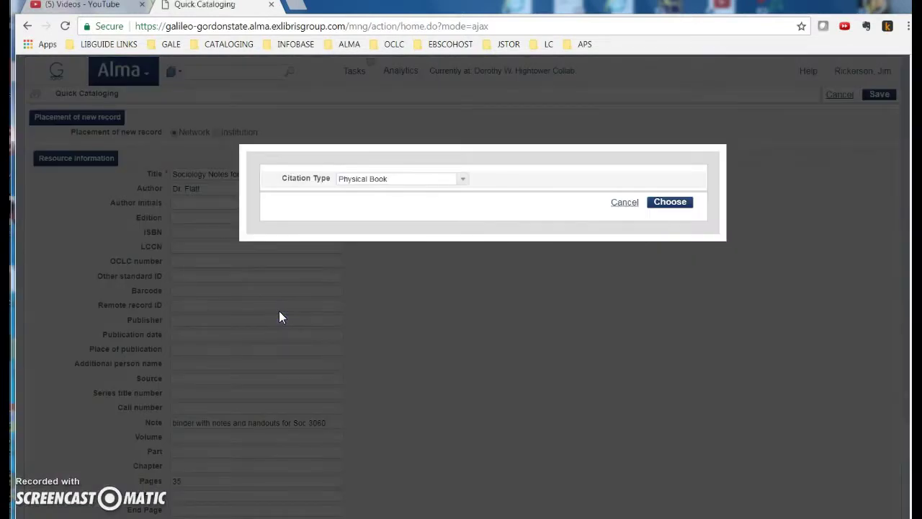
pyautogui.click(464, 180)
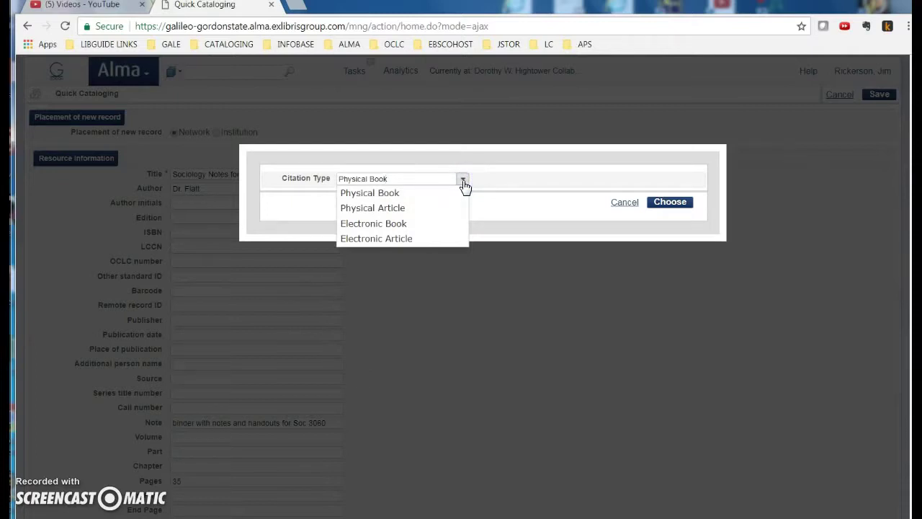
pyautogui.click(414, 199)
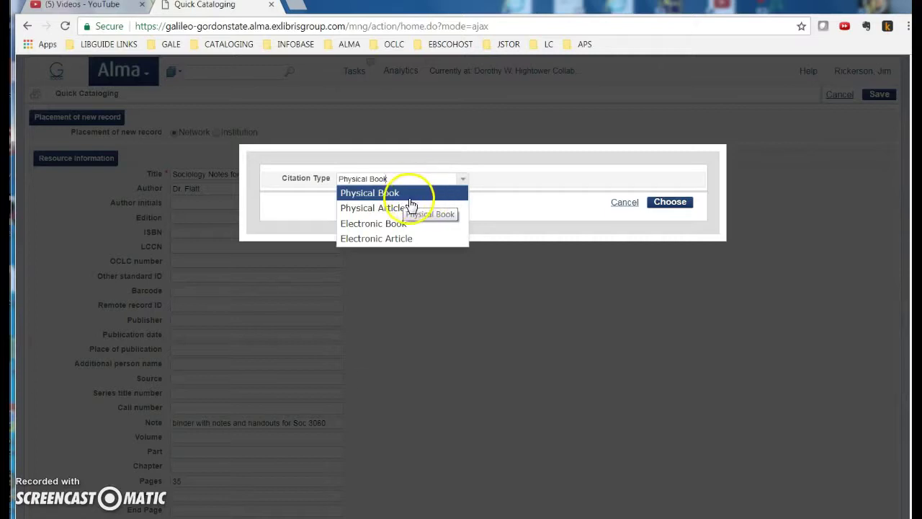
pyautogui.click(394, 196)
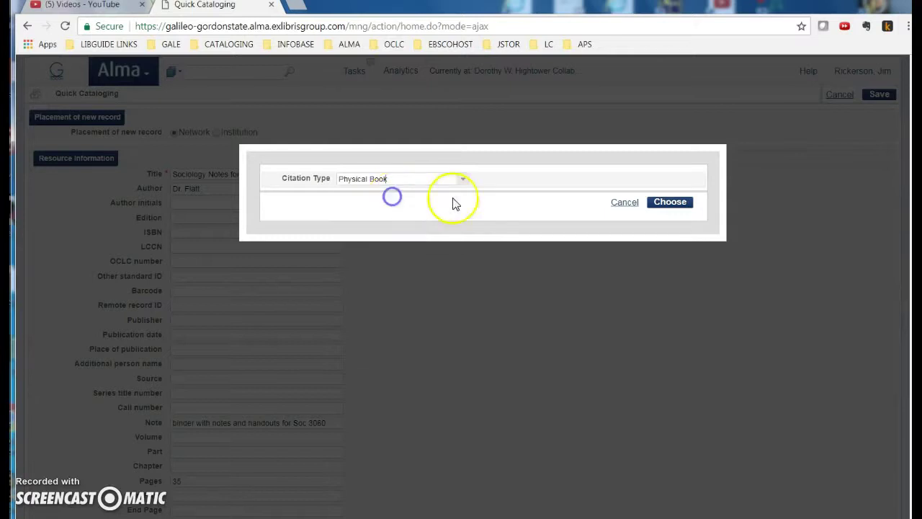
pyautogui.click(666, 203)
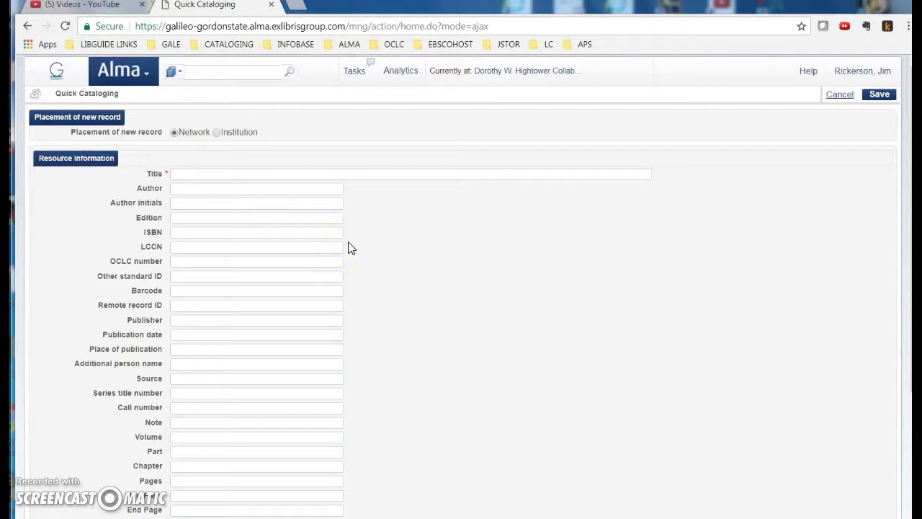
# - Enter the title "Sociology Notes for 3060" and fill in the author's name for the new record
pyautogui.click(201, 172)
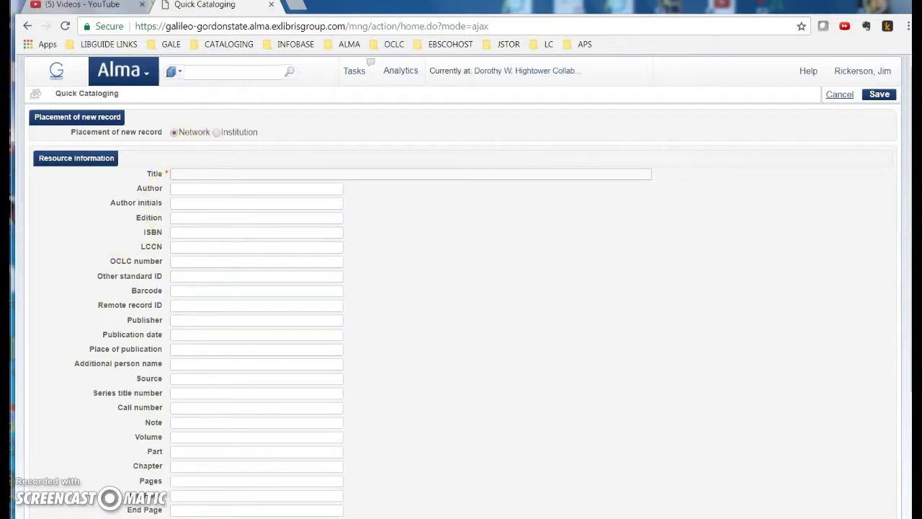
pyautogui.write('Sociology Notes for 3060')
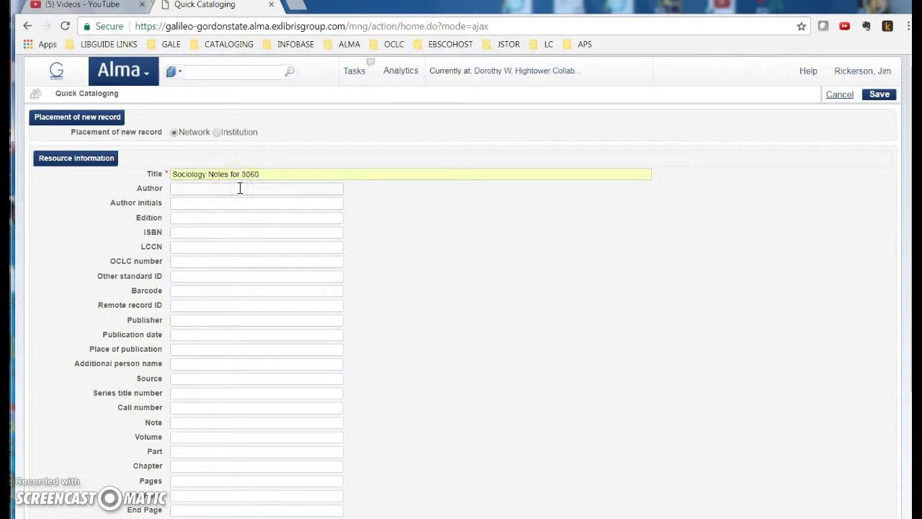
pyautogui.write('Dr. Flatt')
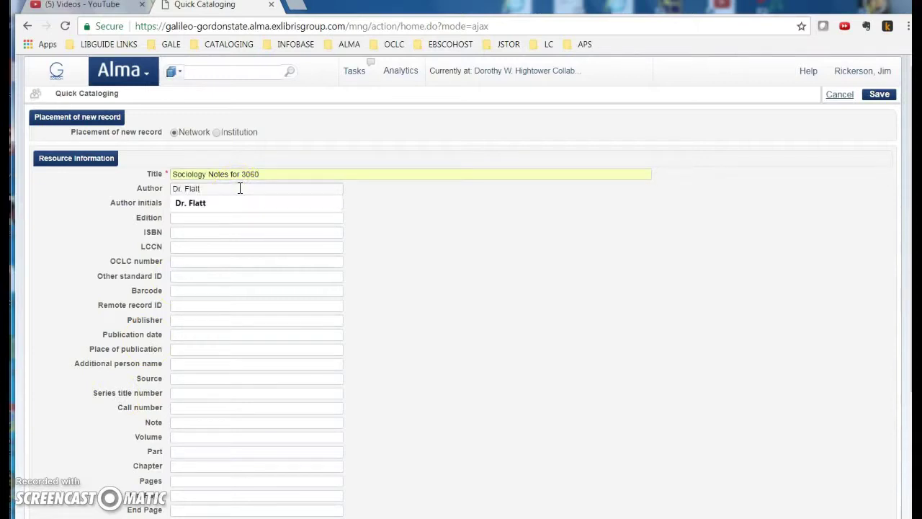
pyautogui.click(222, 203)
# - Add the note "handouts for SOC 3060" and set the pages to 50
pyautogui.scroll(-1, 318, 364)
pyautogui.scroll(-2, 318, 364)
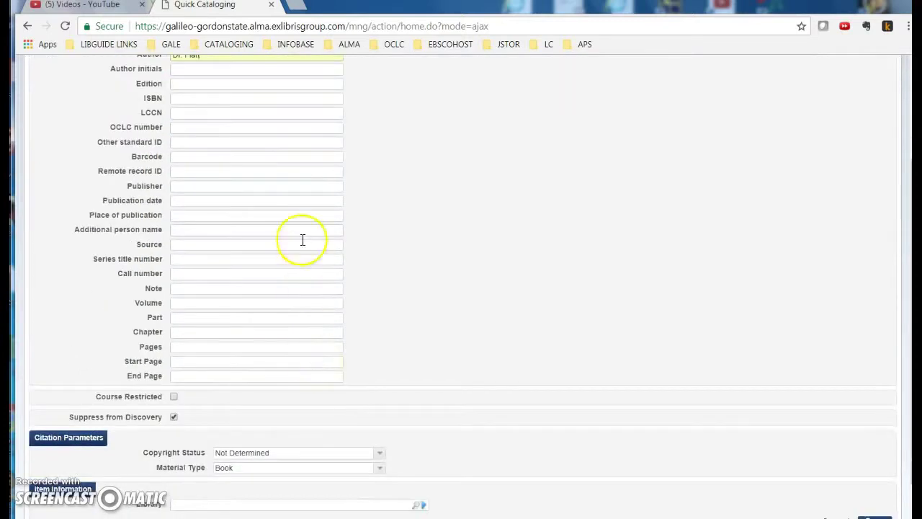
pyautogui.click(196, 288)
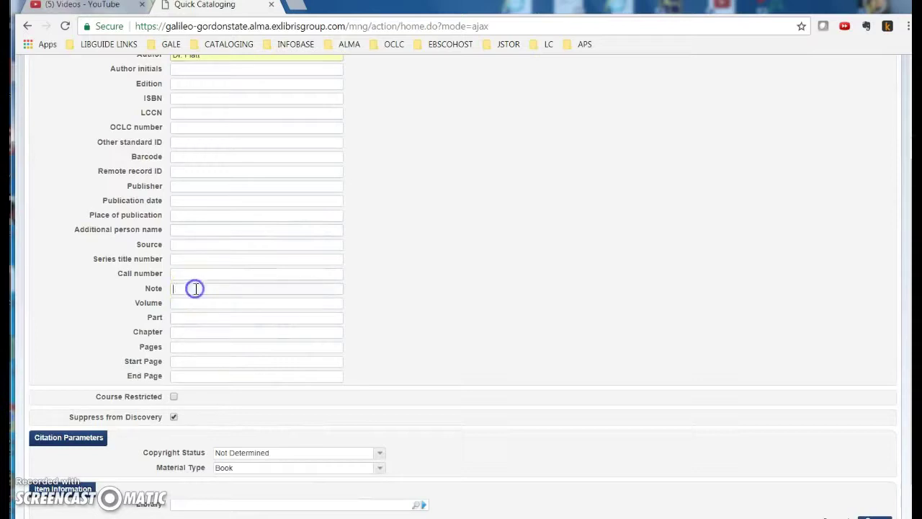
pyautogui.write('handouts for SOC 3060')
pyautogui.click(190, 348)
pyautogui.write('50')
# - Switch Suppress from Discovery off and on again, and choose Not Determined as the copyright status
pyautogui.scroll(-1, 190, 347)
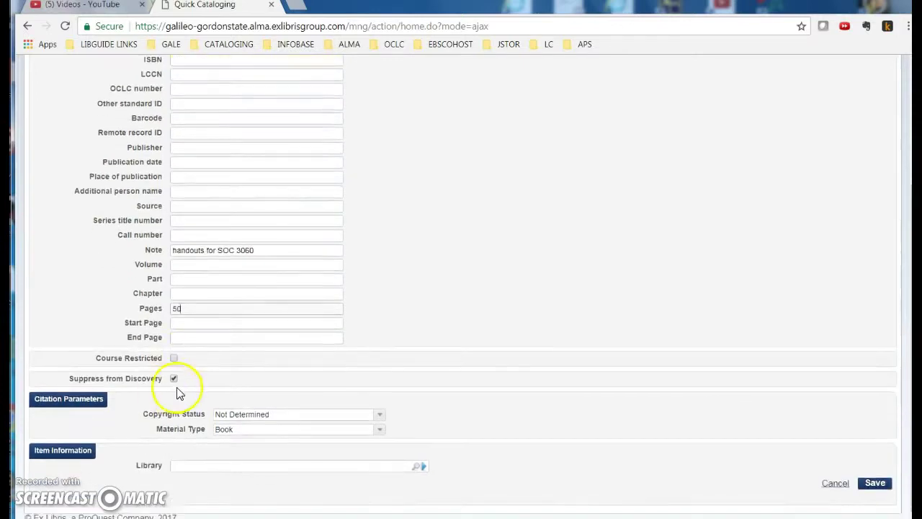
pyautogui.click(174, 378)
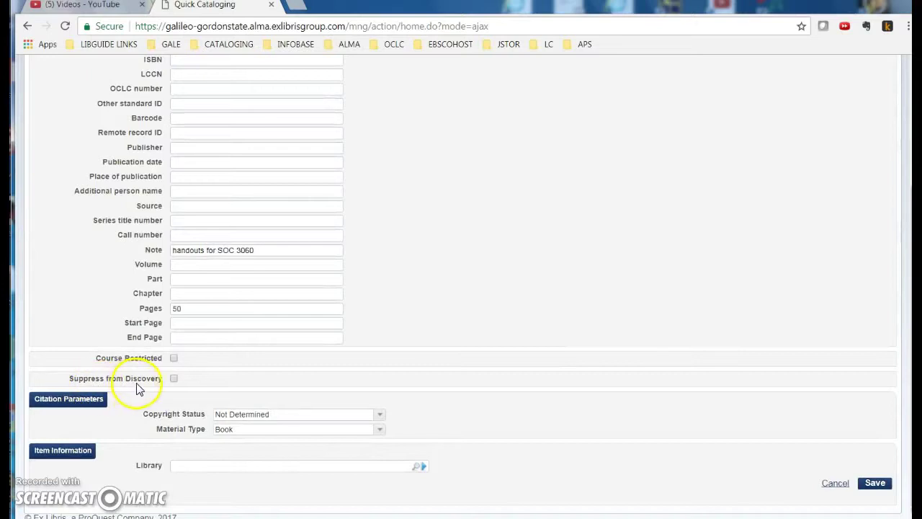
pyautogui.click(173, 379)
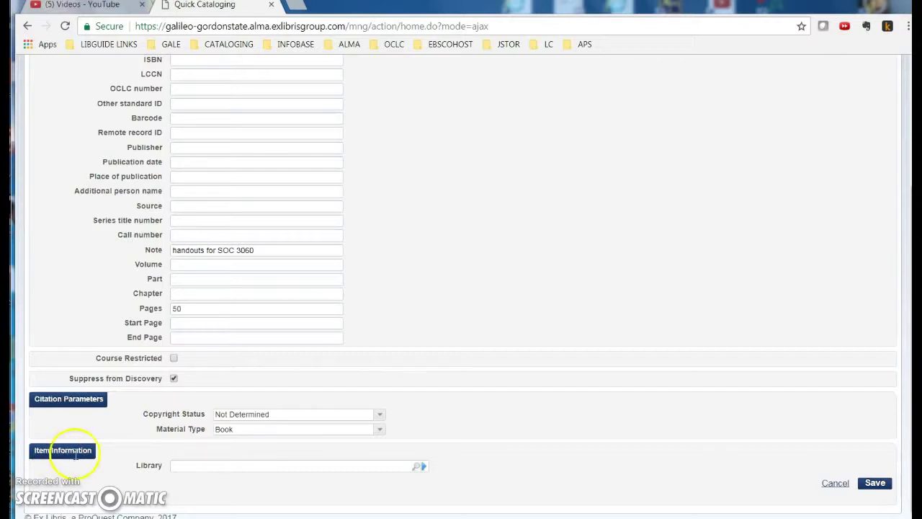
pyautogui.click(379, 417)
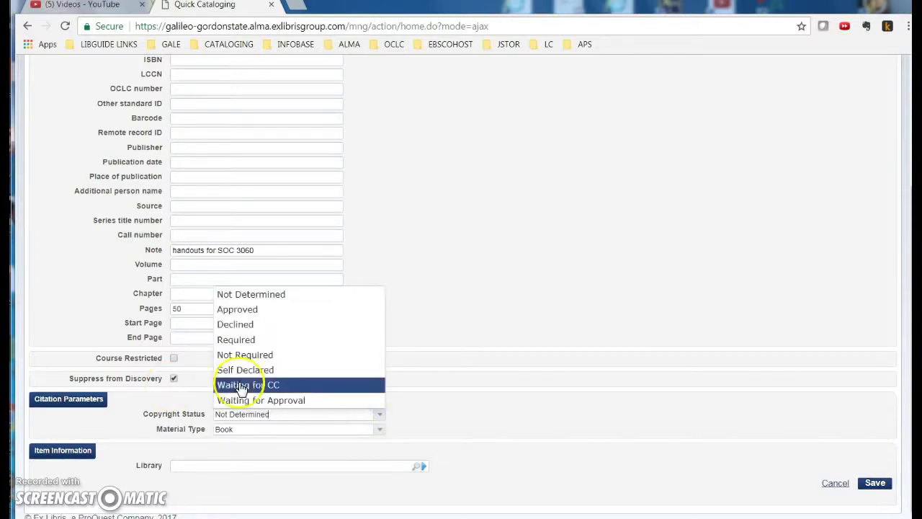
pyautogui.click(249, 294)
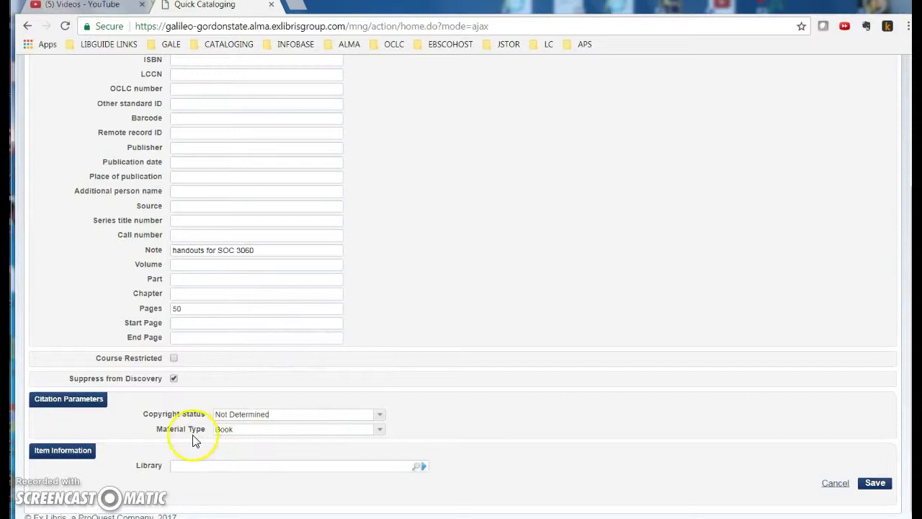
# - Set the citation's material type to Text Resource
pyautogui.click(380, 432)
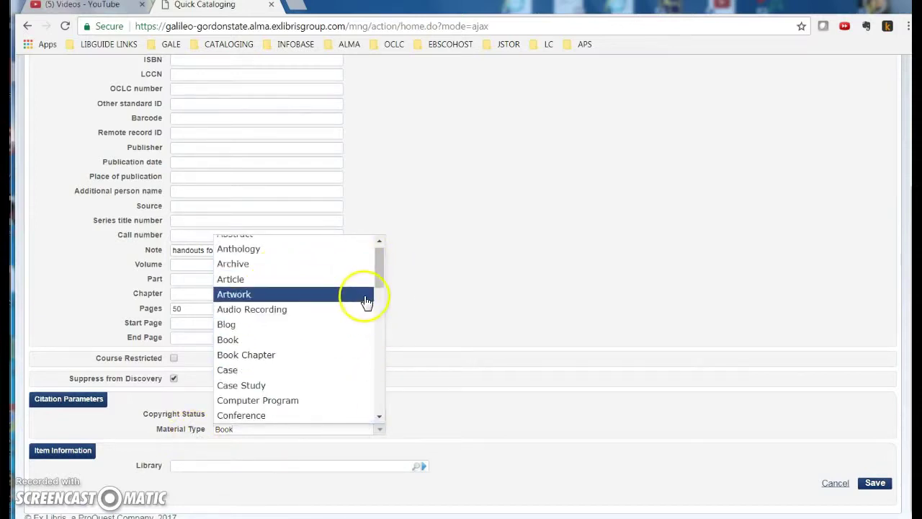
pyautogui.moveTo(382, 282); pyautogui.dragTo(381, 297)
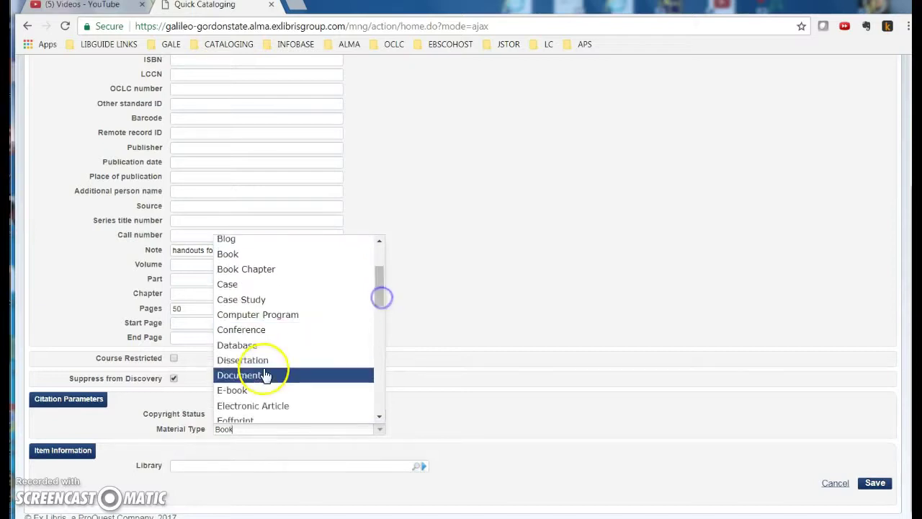
pyautogui.moveTo(377, 294); pyautogui.dragTo(376, 395)
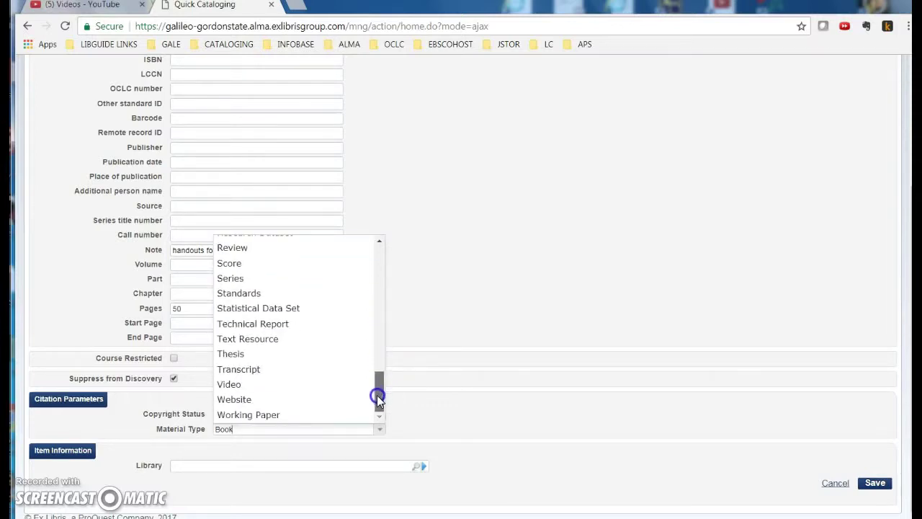
pyautogui.click(272, 344)
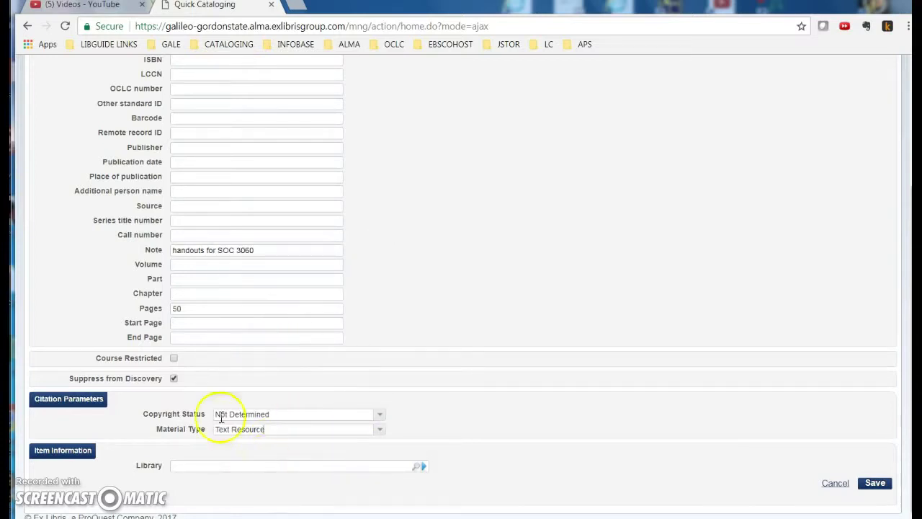
# - Assign the item to the Dorothy W. Hightower Collaborative Learning Center & Library and set the new record's placement to Institution
pyautogui.scroll(3, 197, 169)
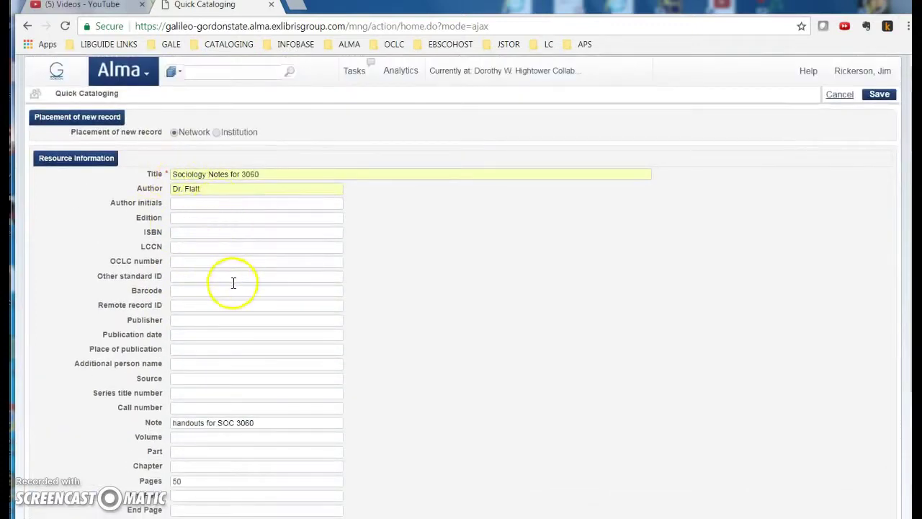
pyautogui.scroll(-3, 234, 284)
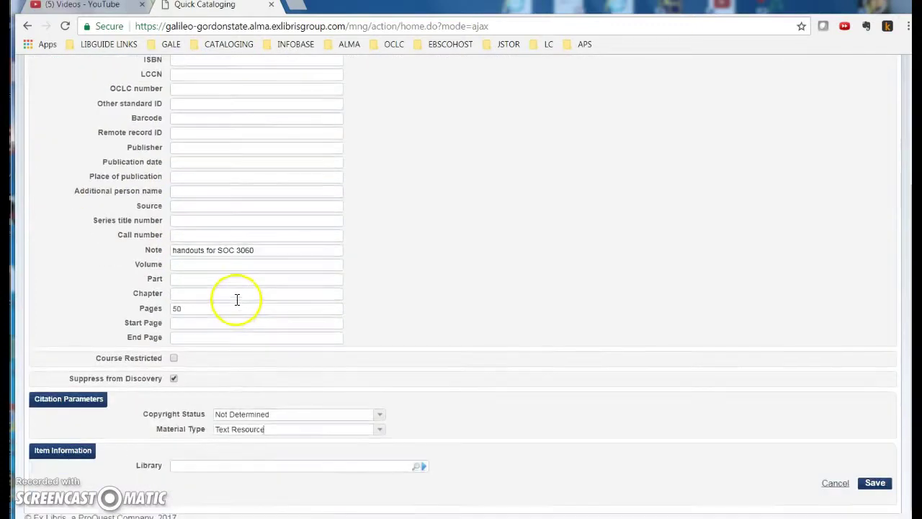
pyautogui.click(417, 466)
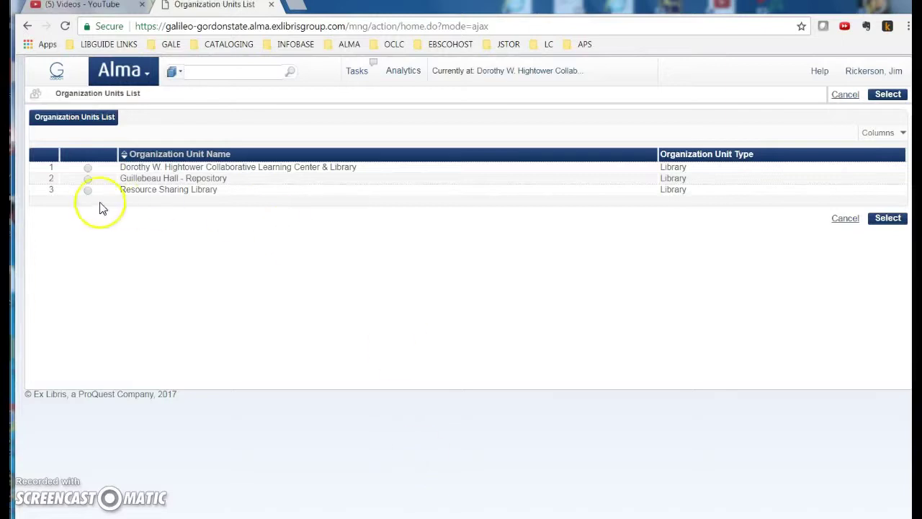
pyautogui.click(87, 167)
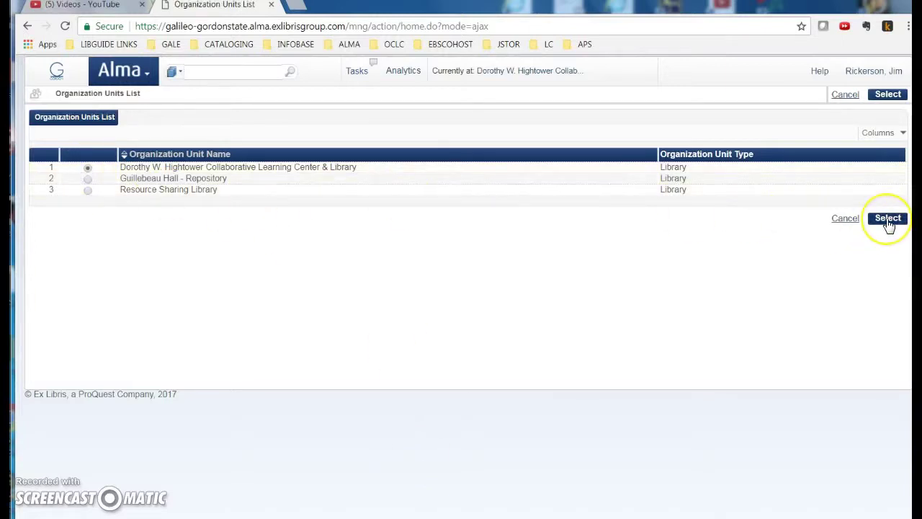
pyautogui.click(889, 219)
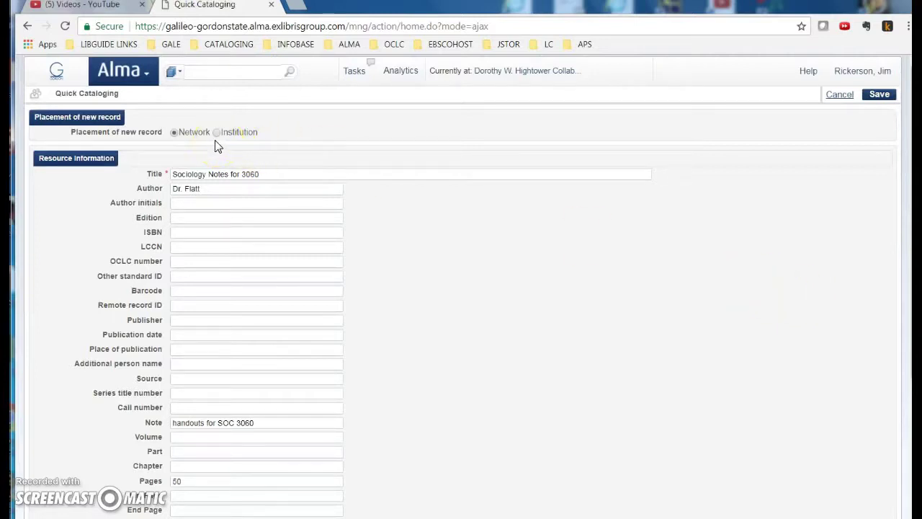
pyautogui.click(216, 133)
# - Set the item's location to Resv--Area, the Reserve Area at circ desk
pyautogui.scroll(-5, 471, 276)
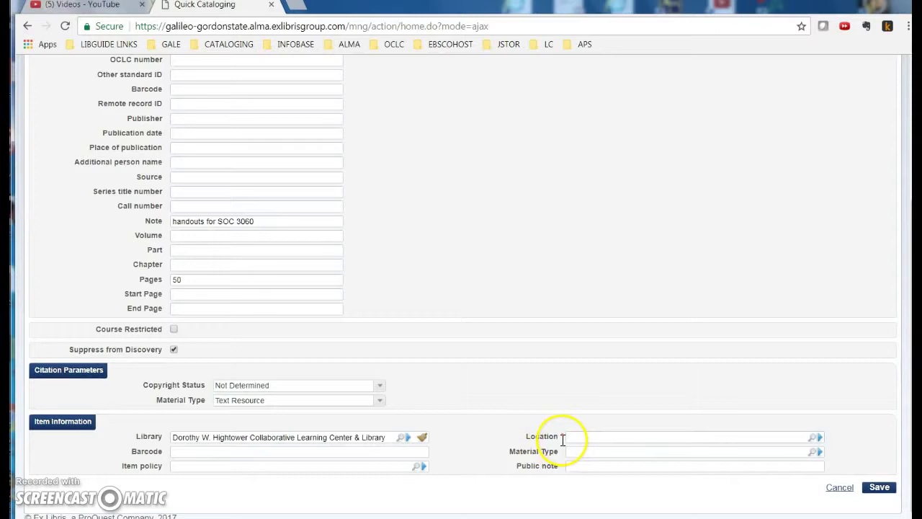
pyautogui.click(813, 438)
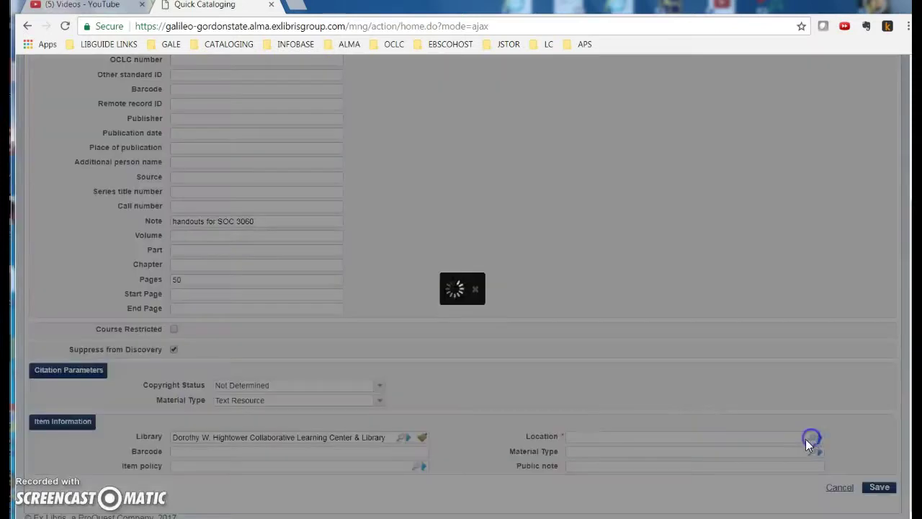
pyautogui.click(698, 147)
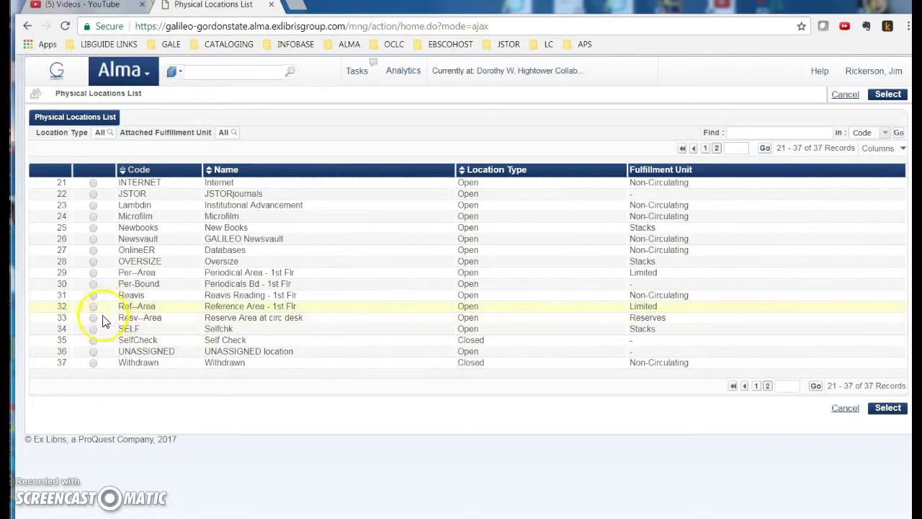
pyautogui.click(95, 319)
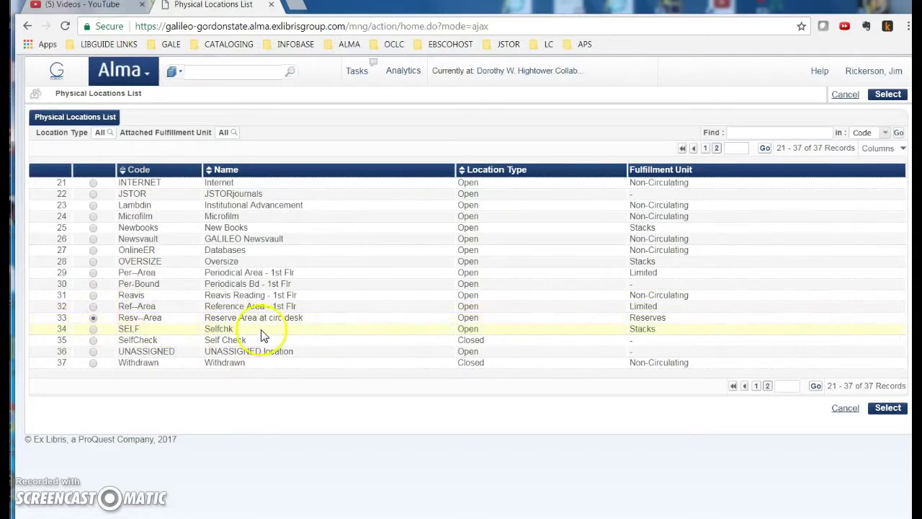
pyautogui.click(888, 408)
pyautogui.click(99, 321)
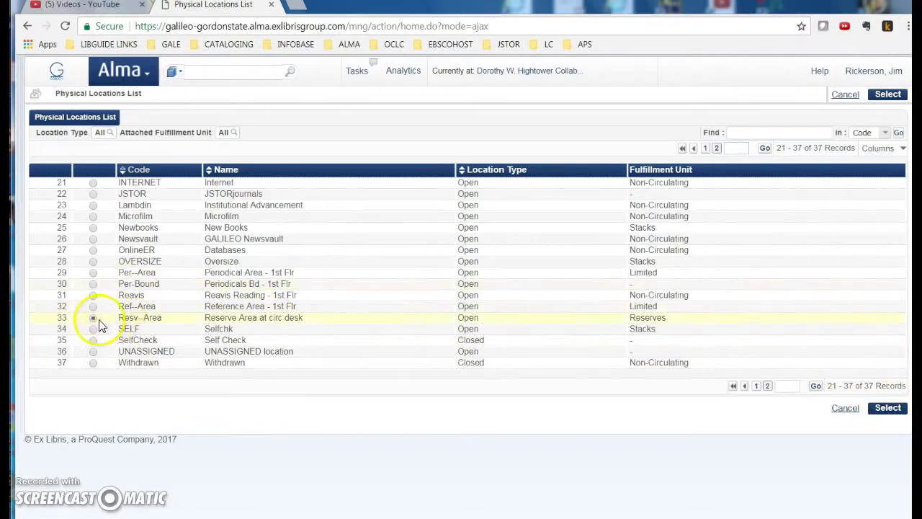
pyautogui.click(892, 409)
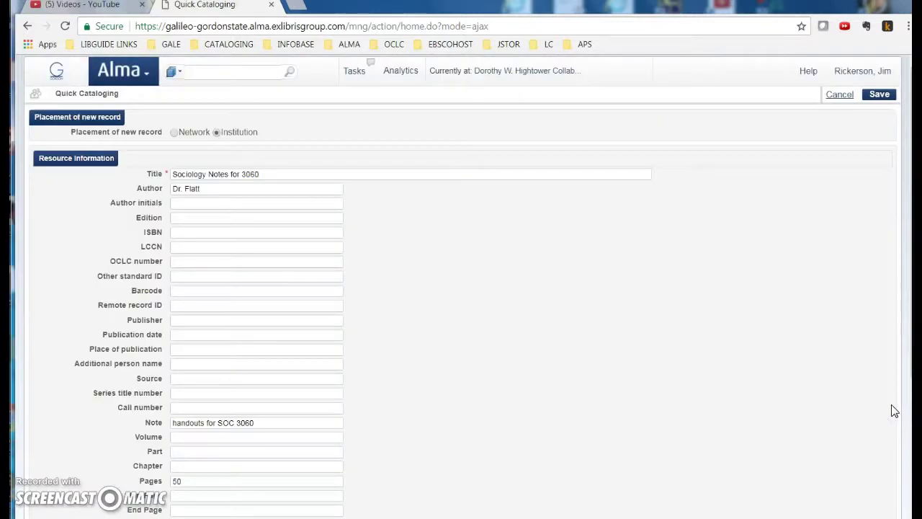
# - Set the item policy of the new citation's item to 4 Hour Reserve (4Hr Resv)
pyautogui.scroll(-3, 494, 360)
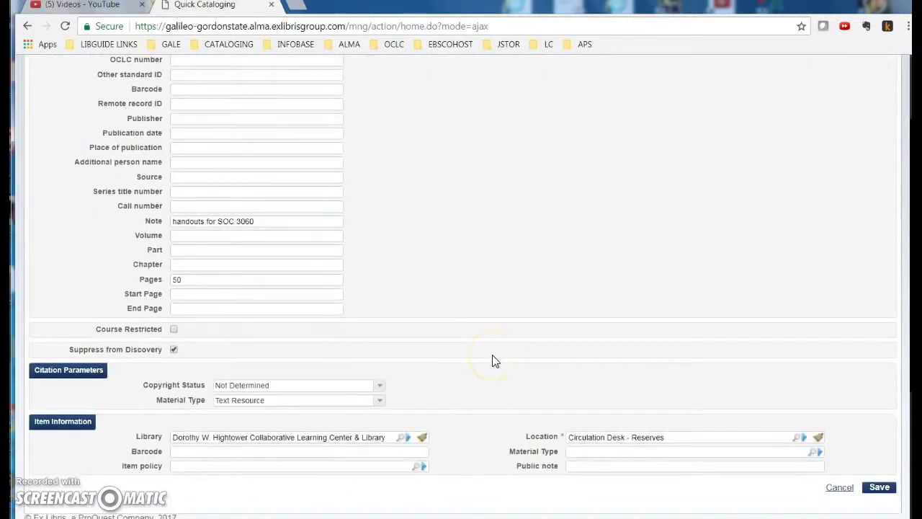
pyautogui.click(416, 466)
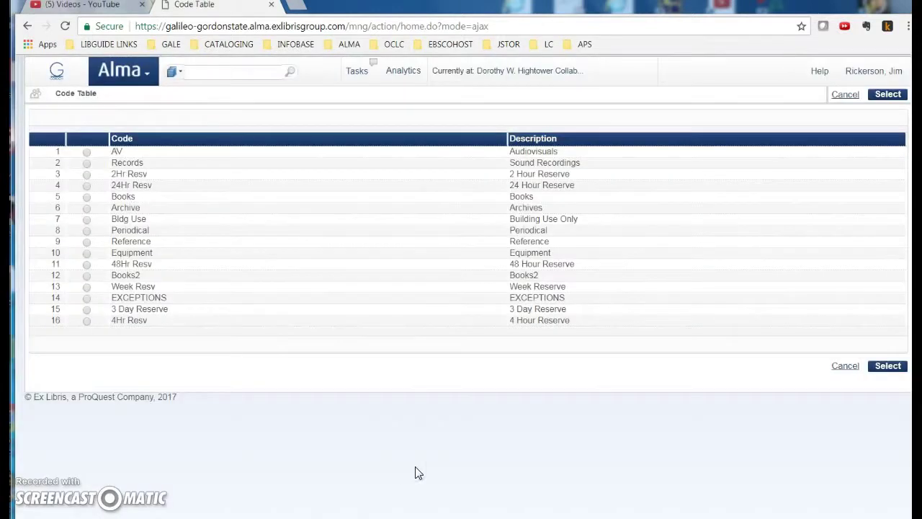
pyautogui.click(87, 322)
pyautogui.click(91, 320)
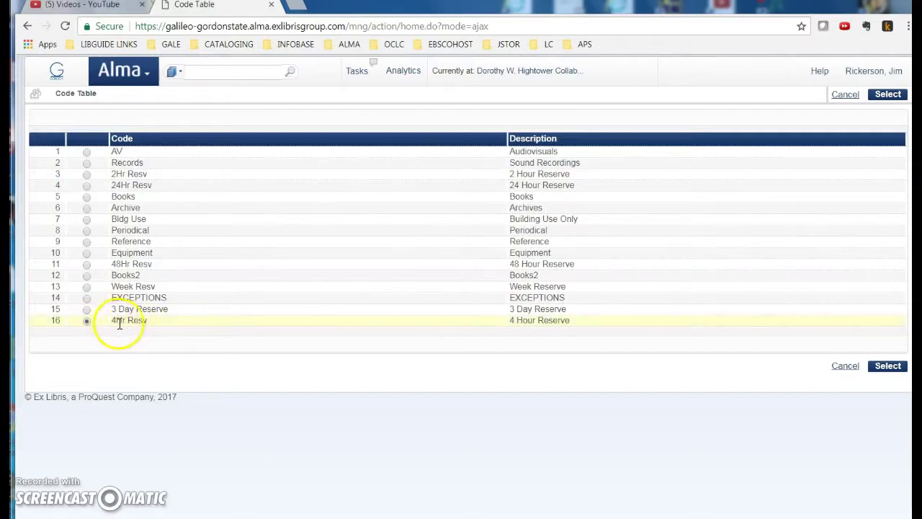
pyautogui.click(887, 367)
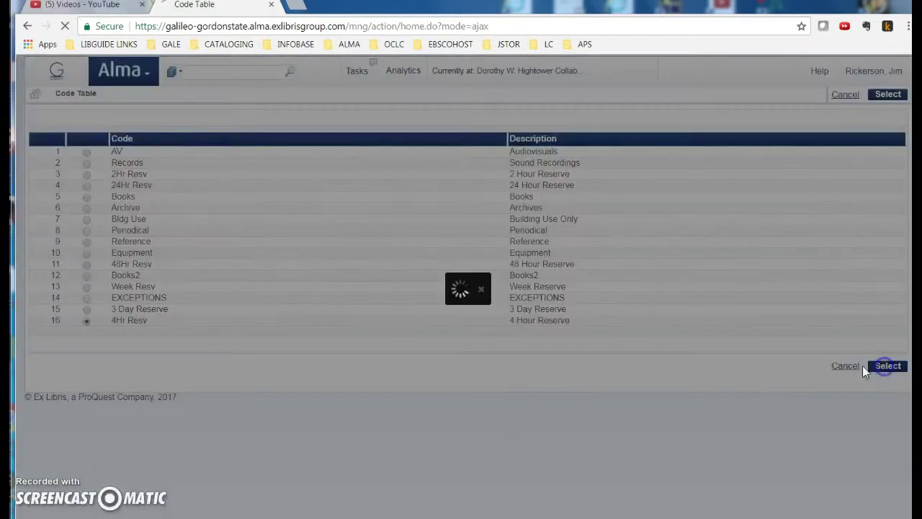
# - Bring up the material type choices for the item and choose Looseleaf
pyautogui.scroll(-3, 395, 431)
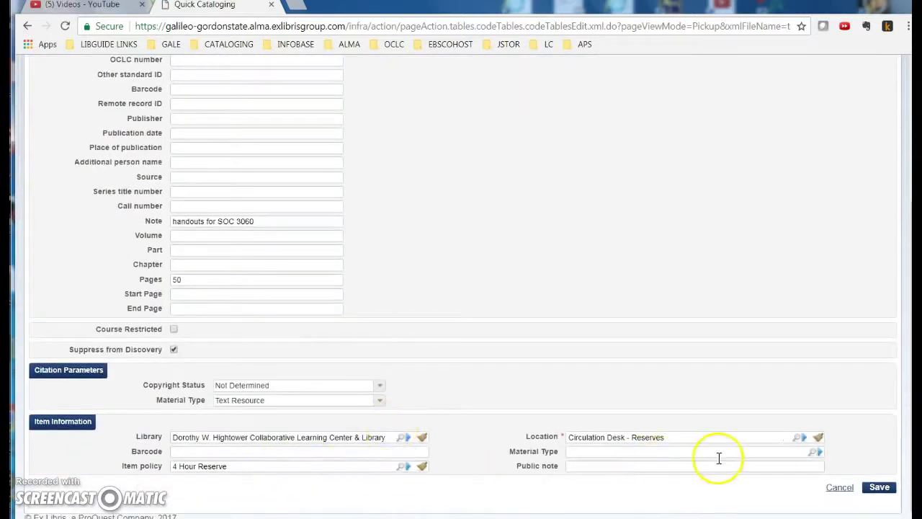
pyautogui.click(812, 452)
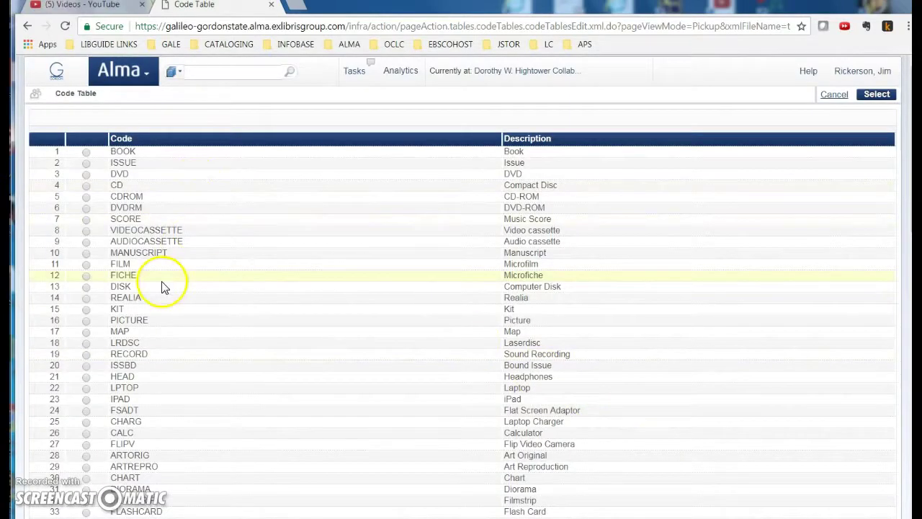
pyautogui.scroll(-5, 152, 366)
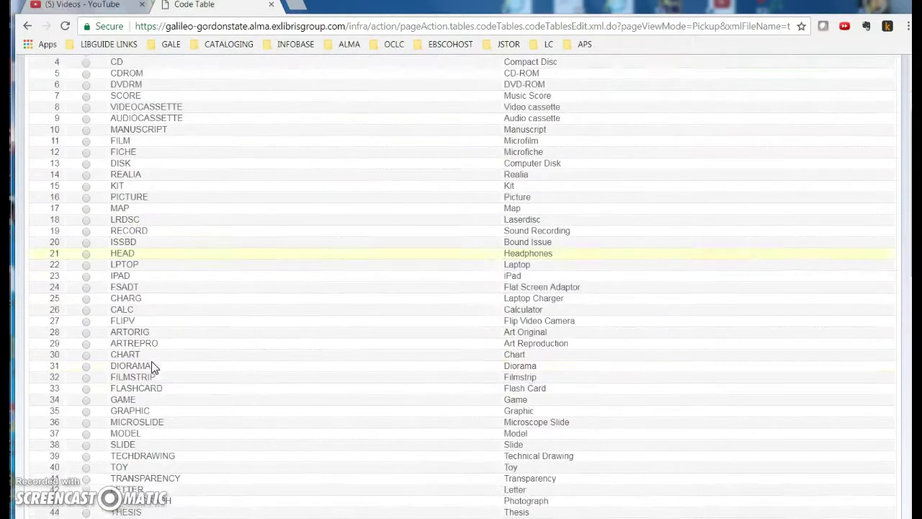
pyautogui.scroll(-2, 153, 361)
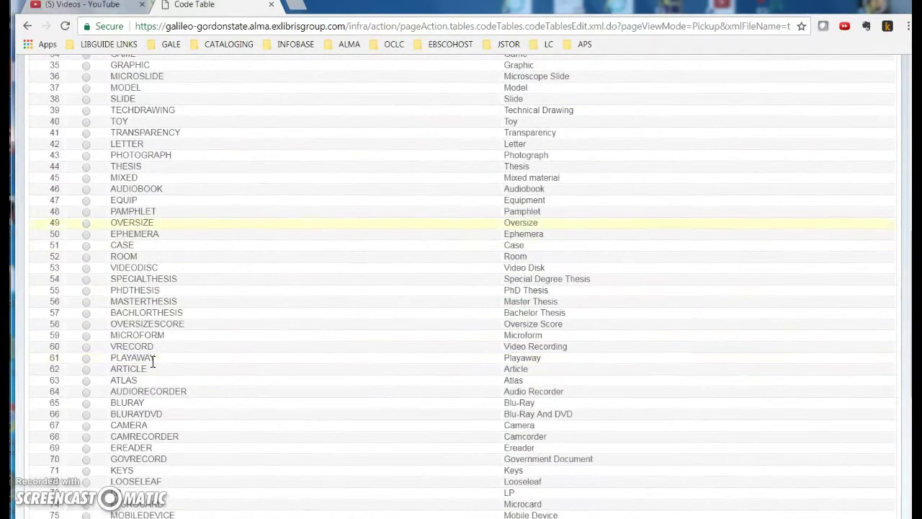
pyautogui.scroll(-3, 152, 361)
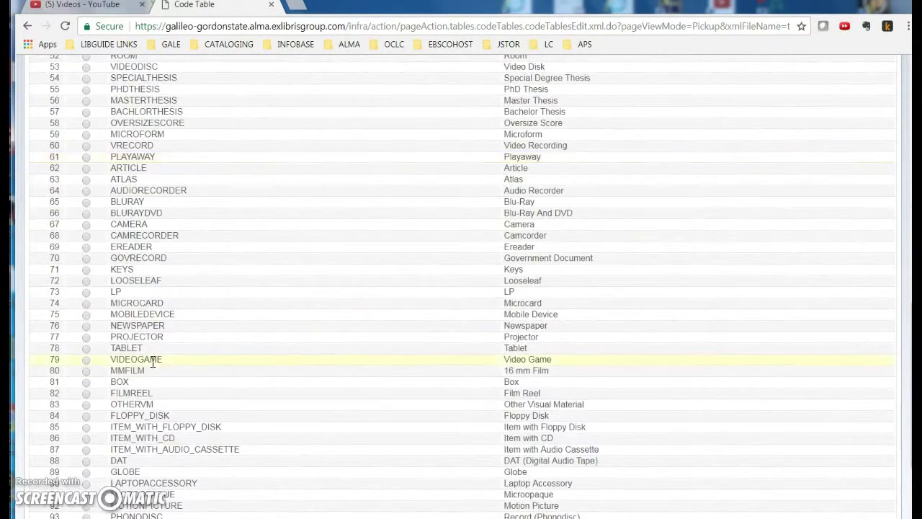
pyautogui.scroll(-2, 153, 360)
pyautogui.scroll(3, 104, 271)
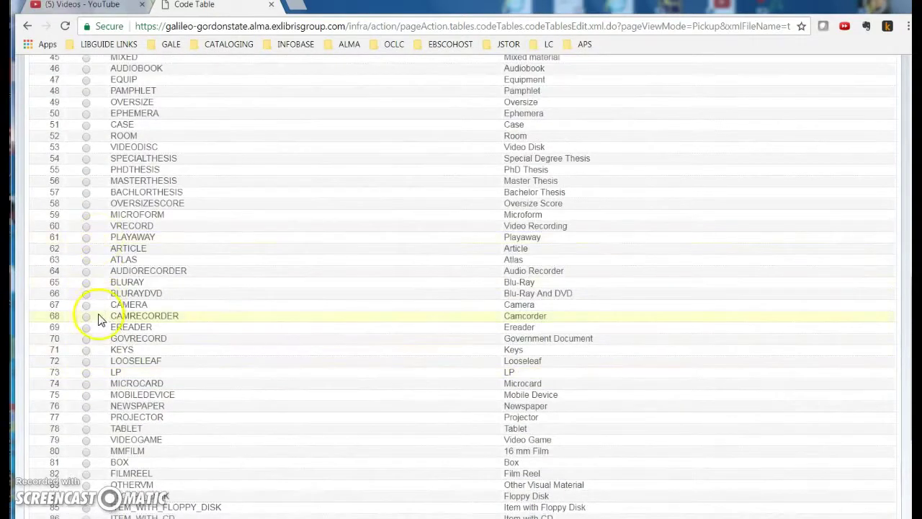
pyautogui.click(86, 360)
# - Try Mixed material as the item's material type
pyautogui.scroll(2, 106, 186)
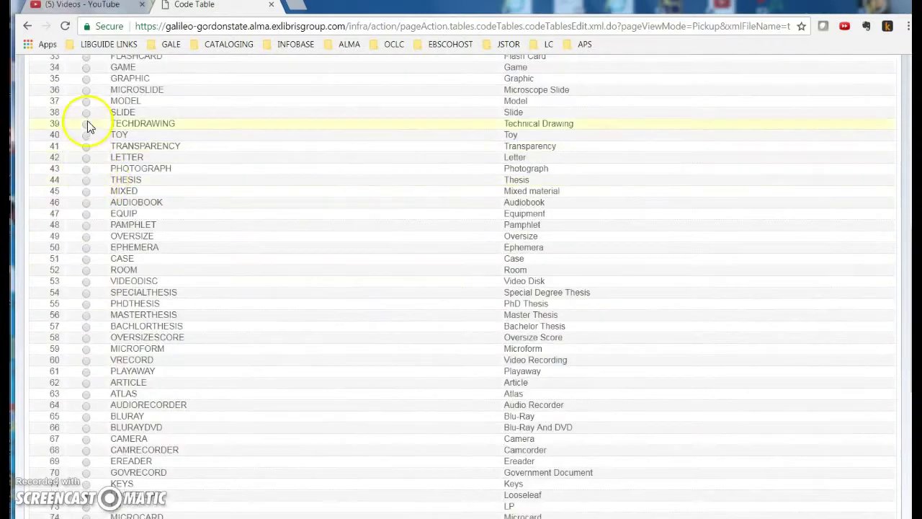
pyautogui.click(86, 191)
pyautogui.scroll(1, 112, 234)
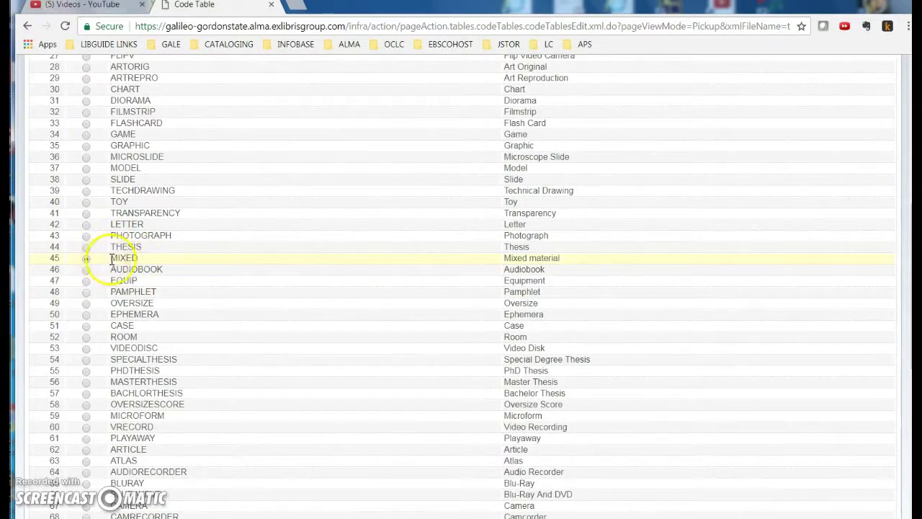
pyautogui.scroll(1, 106, 258)
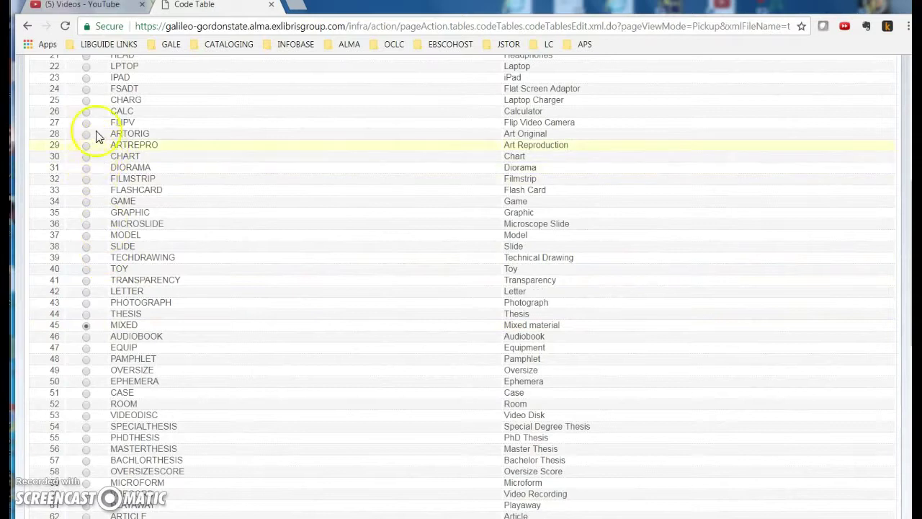
# - Set the item's material type to Looseleaf in the code table and apply it
pyautogui.scroll(-7, 119, 265)
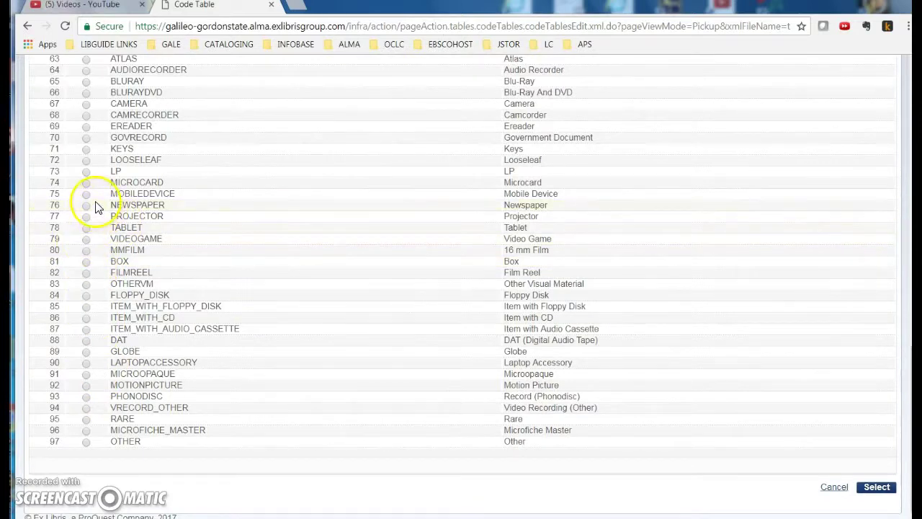
pyautogui.click(86, 160)
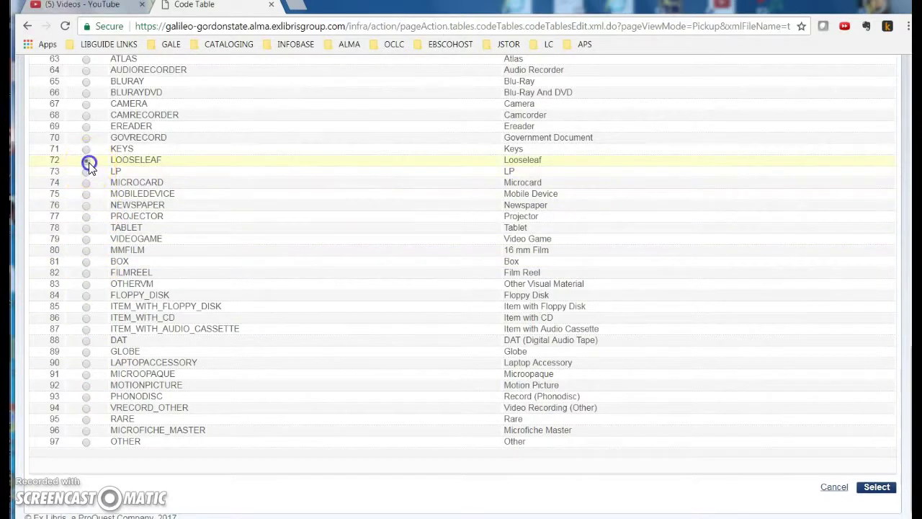
pyautogui.click(886, 488)
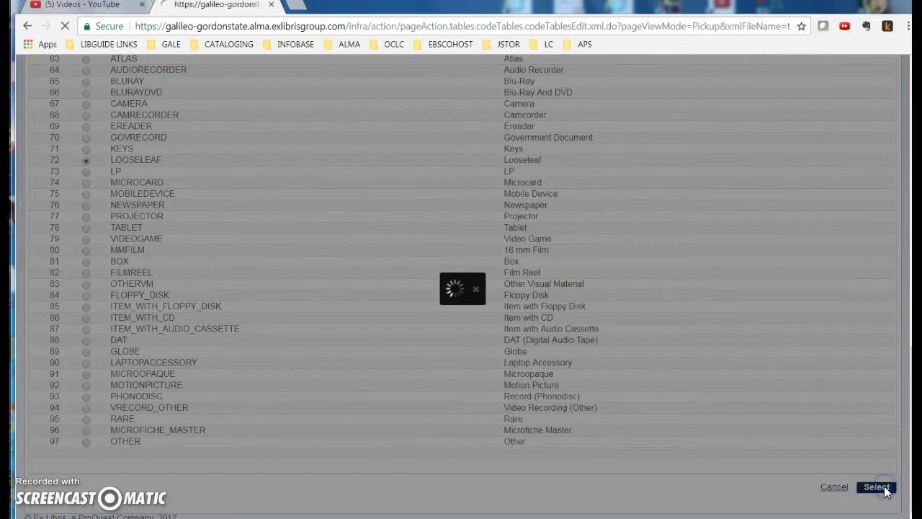
pyautogui.scroll(-3, 507, 284)
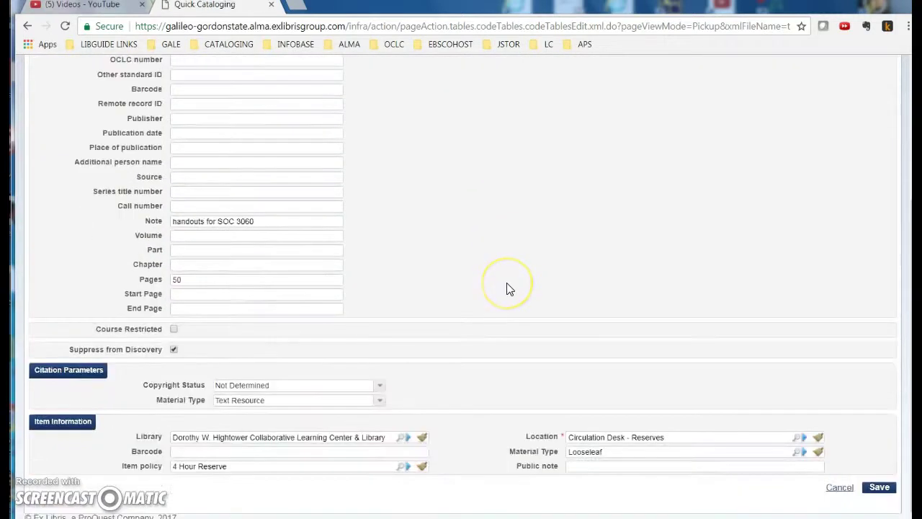
pyautogui.click(192, 452)
pyautogui.write('30446001523043')
pyautogui.press('Return')
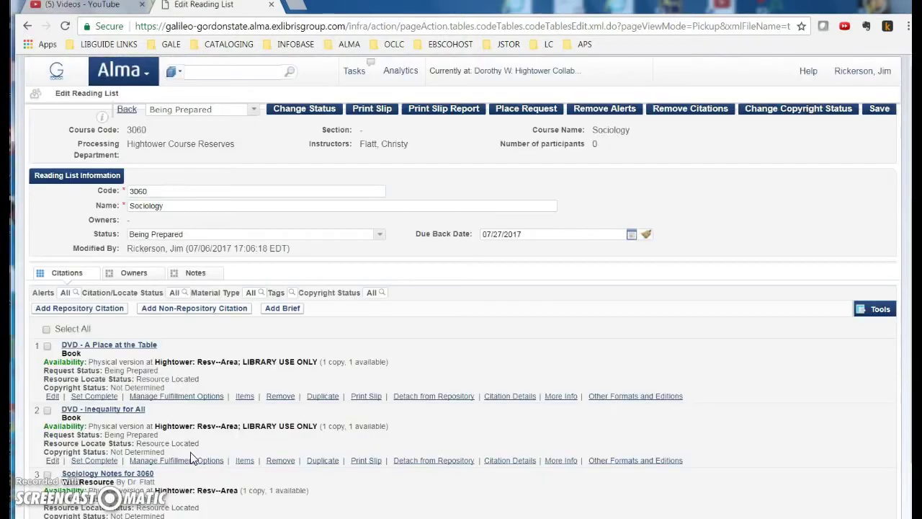
# - Show the items of the Sociology Notes for 3060 citation and open its only item for editing
pyautogui.scroll(-1, 206, 425)
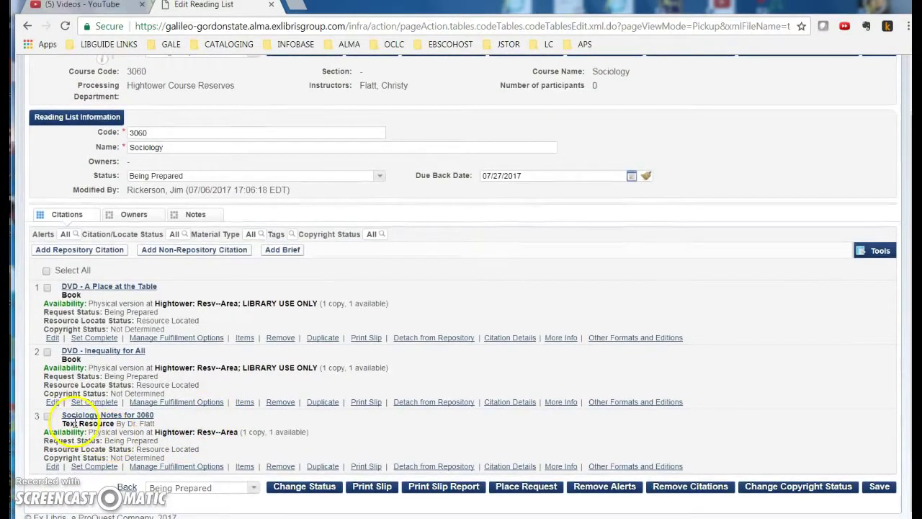
pyautogui.scroll(1, 177, 309)
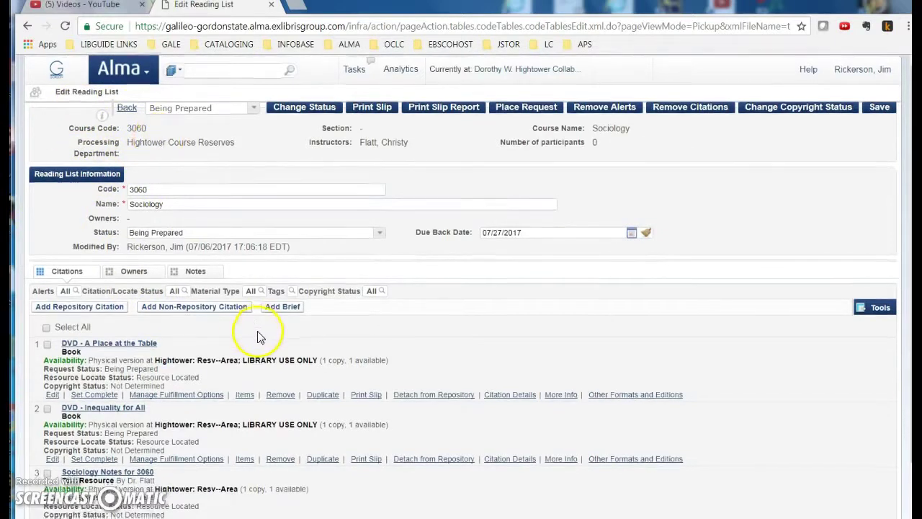
pyautogui.scroll(-1, 259, 338)
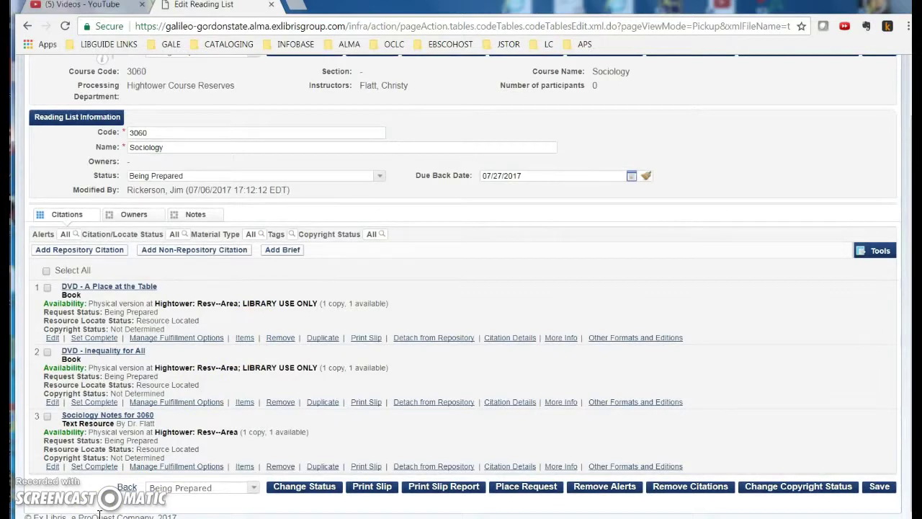
pyautogui.click(244, 467)
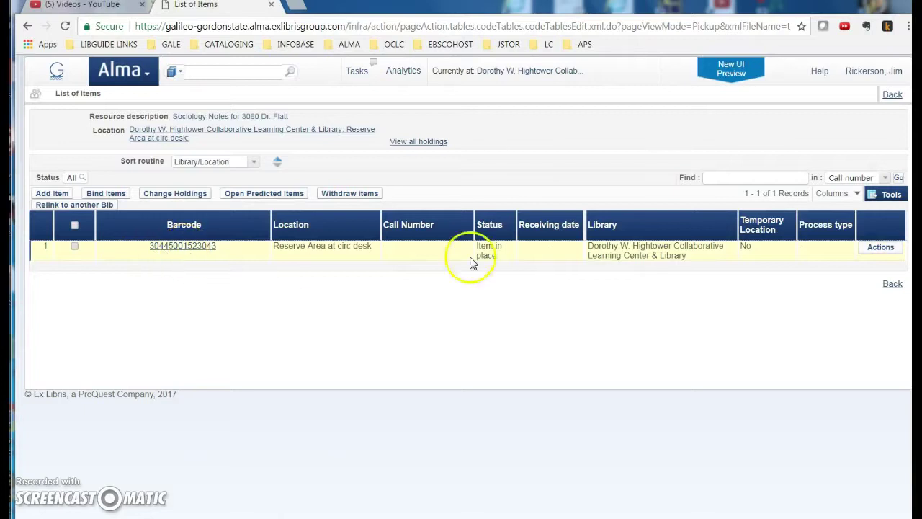
pyautogui.click(880, 249)
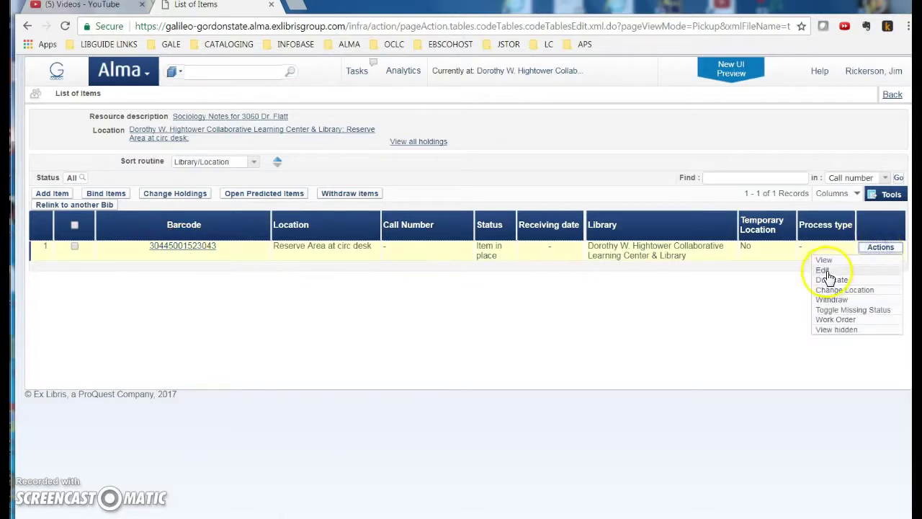
pyautogui.click(826, 271)
# - Set the number of pieces for the physical item to 3
pyautogui.click(784, 288)
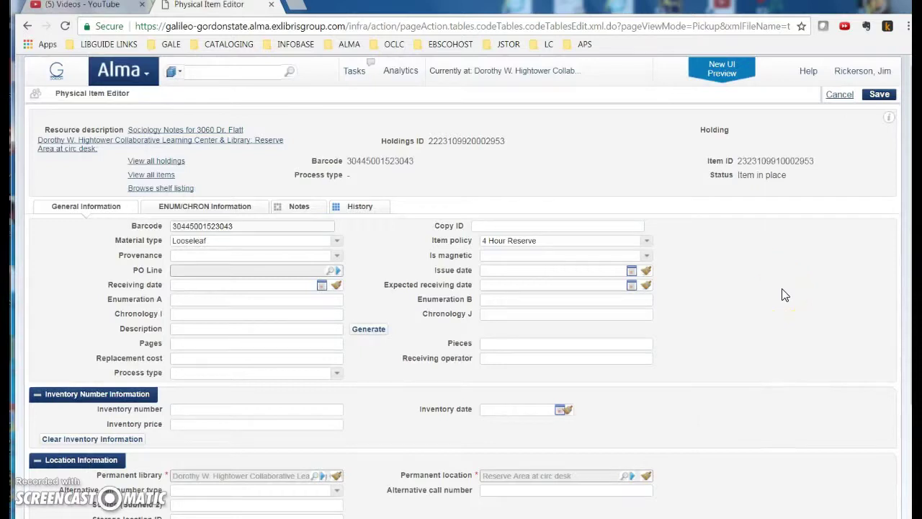
pyautogui.click(779, 333)
pyautogui.scroll(-1, 779, 333)
pyautogui.click(504, 277)
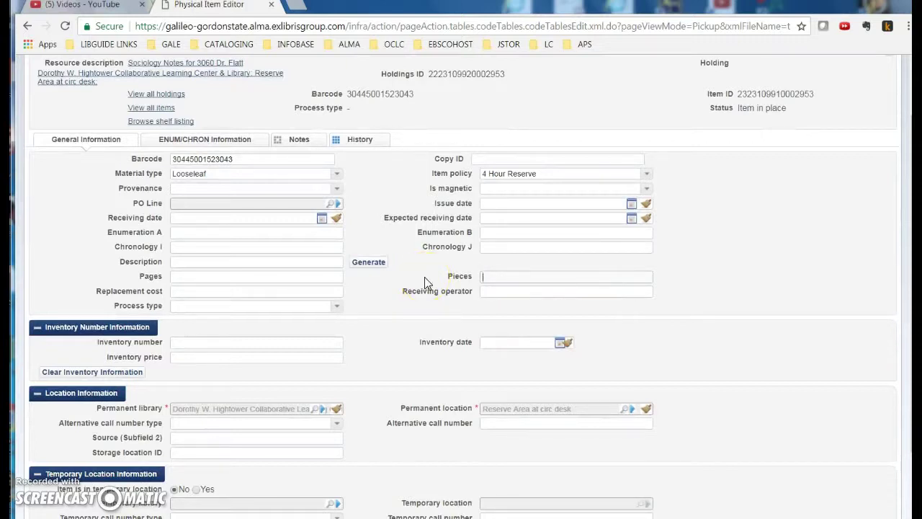
pyautogui.click(463, 282)
pyautogui.click(458, 296)
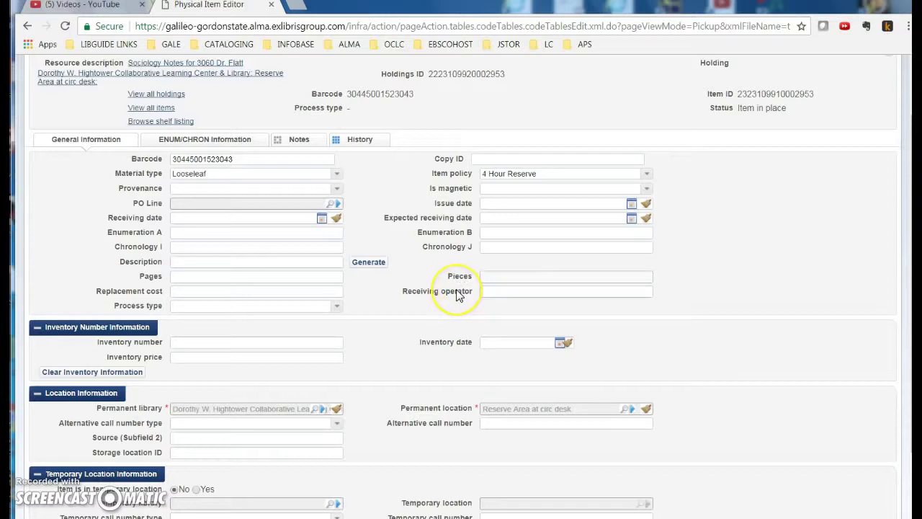
pyautogui.click(502, 278)
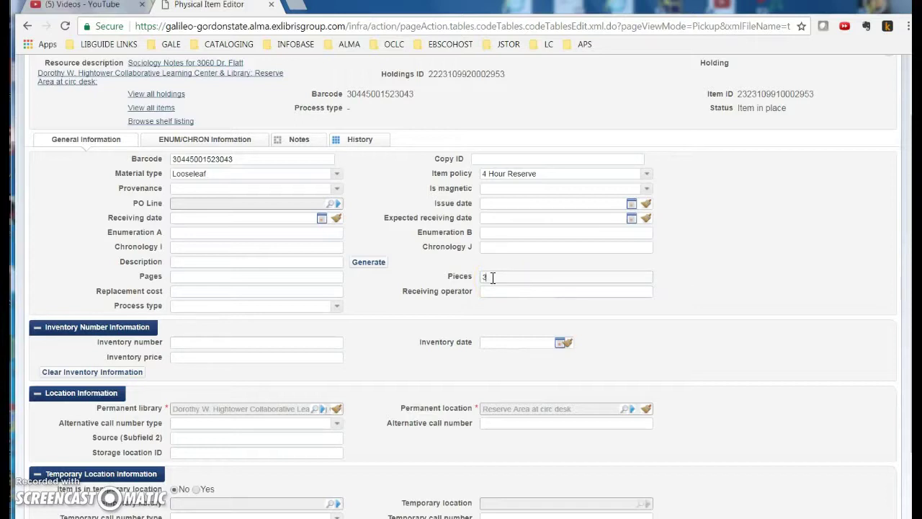
pyautogui.click(496, 277)
# - Set the physical item's replacement cost to 20
pyautogui.click(226, 262)
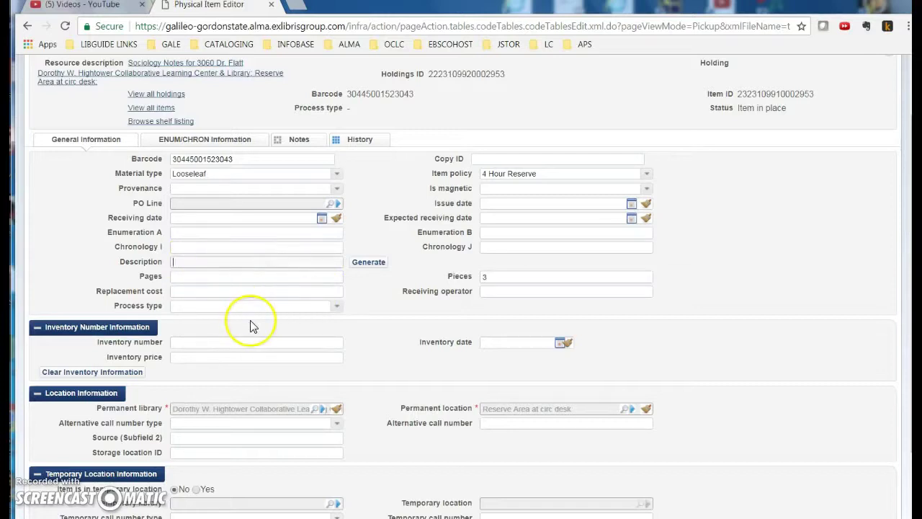
pyautogui.click(202, 292)
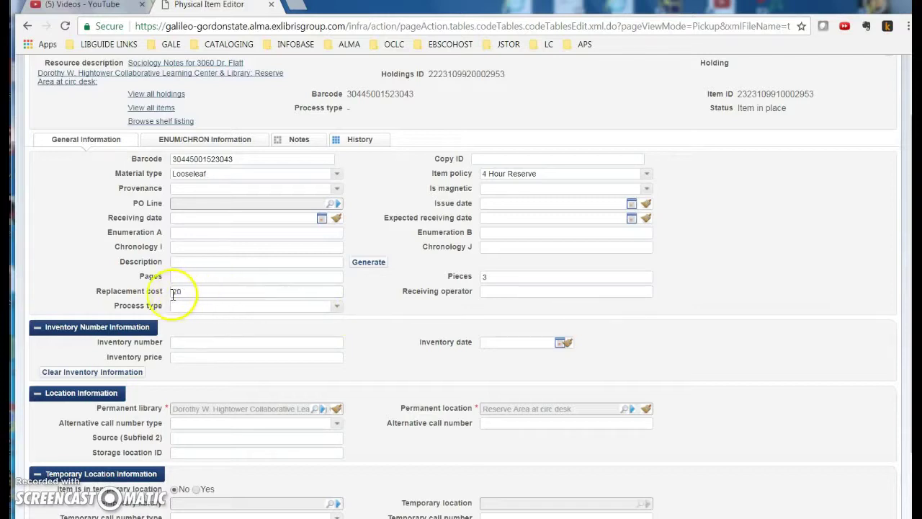
pyautogui.click(382, 296)
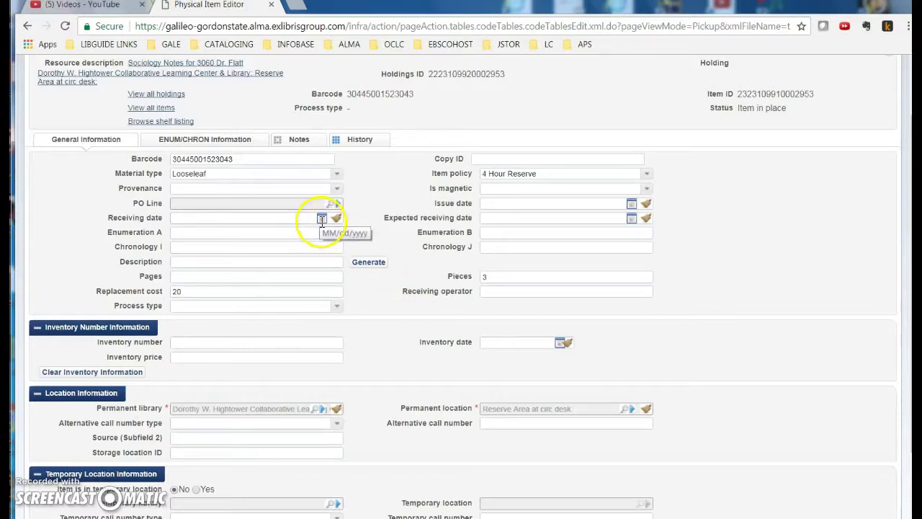
# - Set both the receiving date and the inventory date of the item to 07/06/2017
pyautogui.click(322, 218)
pyautogui.click(258, 281)
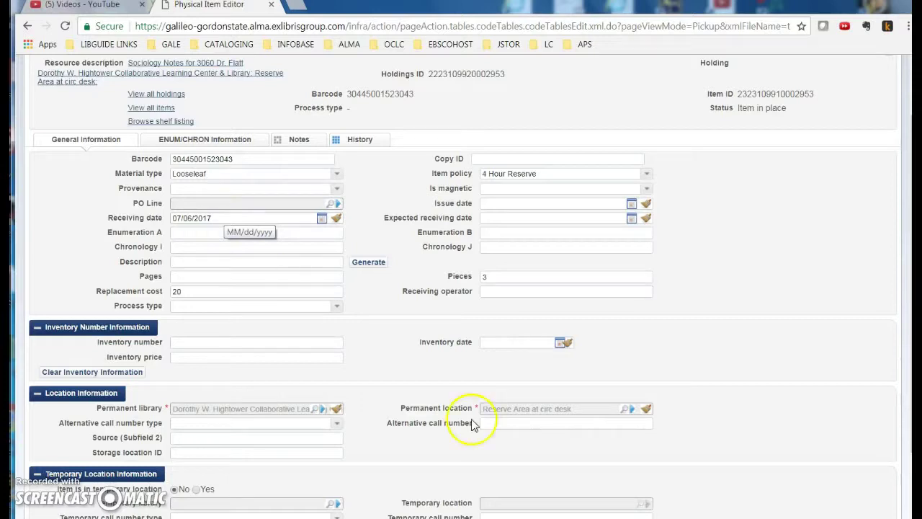
pyautogui.click(560, 343)
pyautogui.click(569, 408)
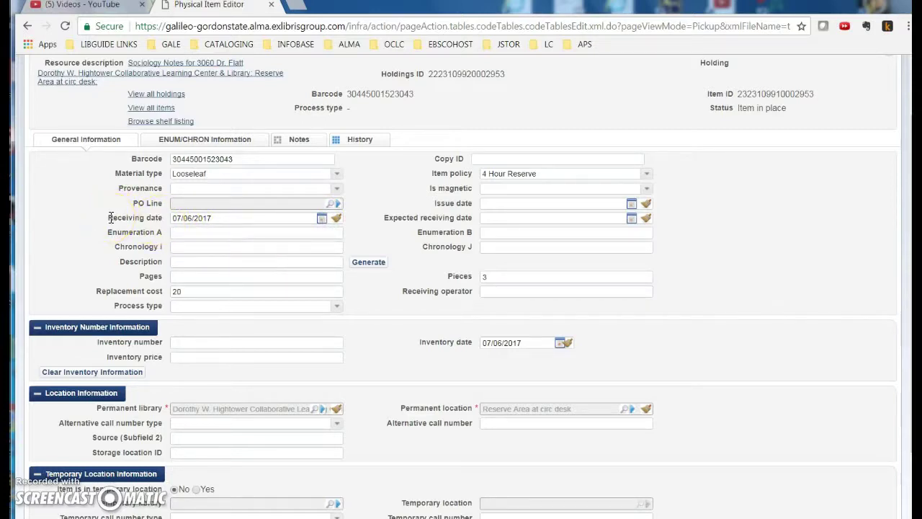
# - Save the changes to the physical item record
pyautogui.moveTo(108, 217); pyautogui.dragTo(164, 219)
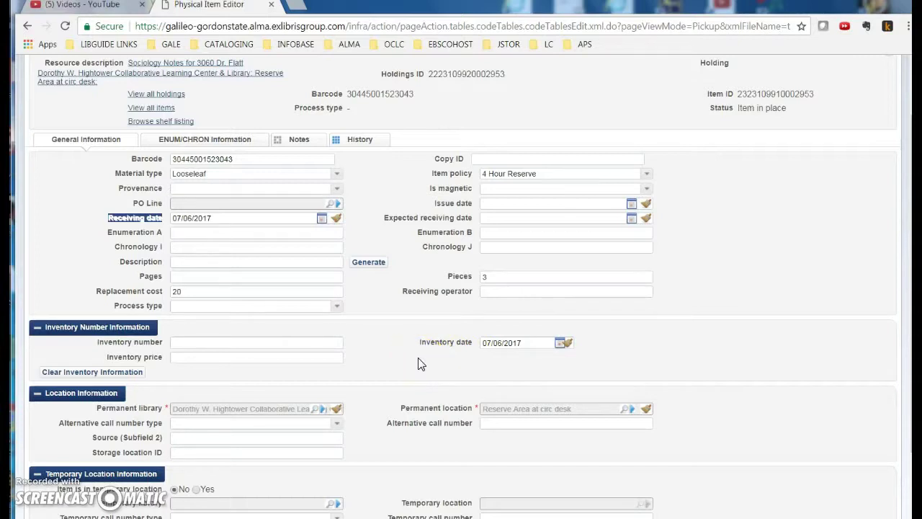
pyautogui.scroll(-1, 420, 364)
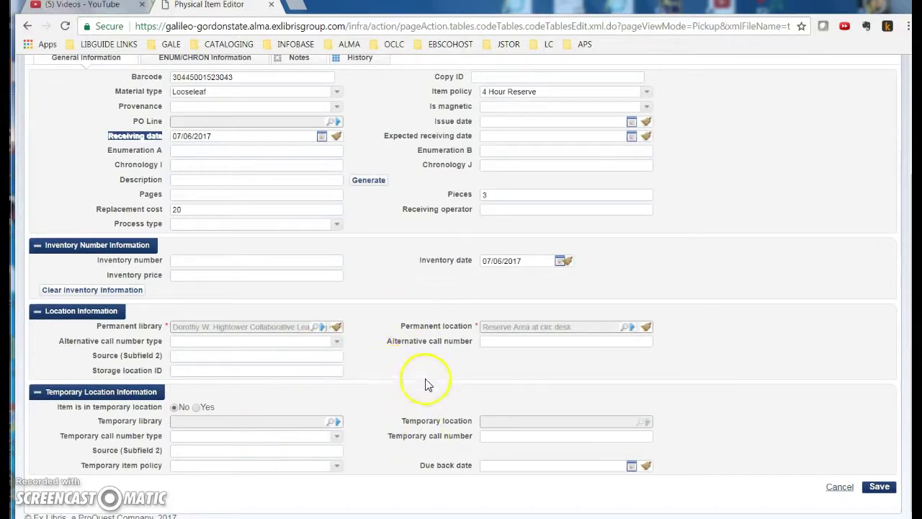
pyautogui.click(878, 487)
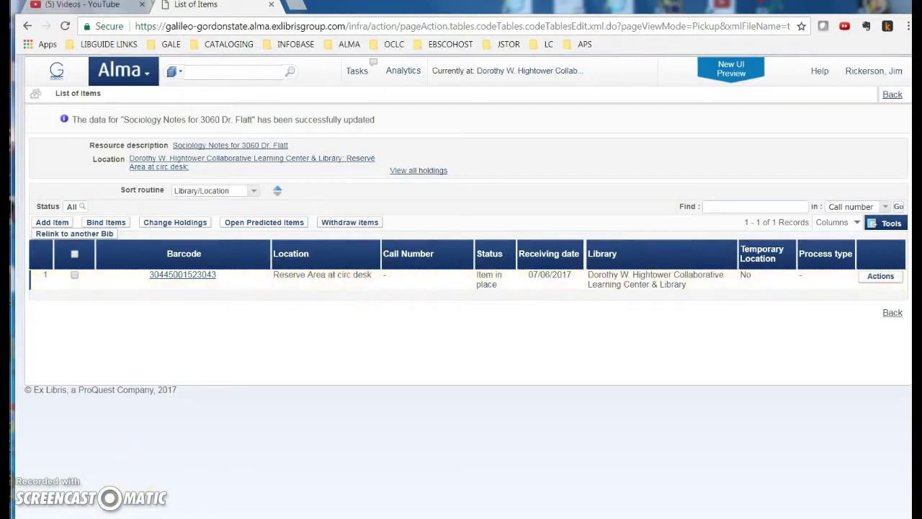
# - Return to the Sociology 3060 reading list and locate the Sociology Notes for 3060 citation
pyautogui.click(141, 72)
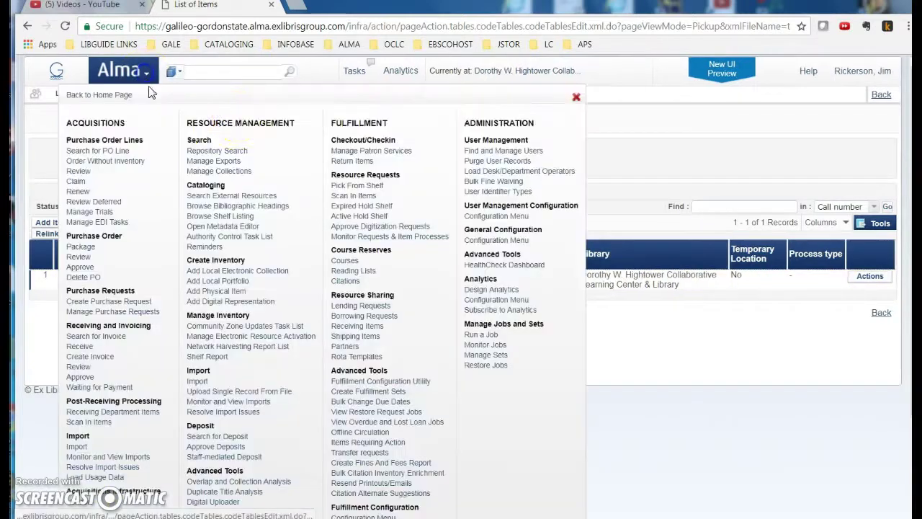
pyautogui.click(350, 150)
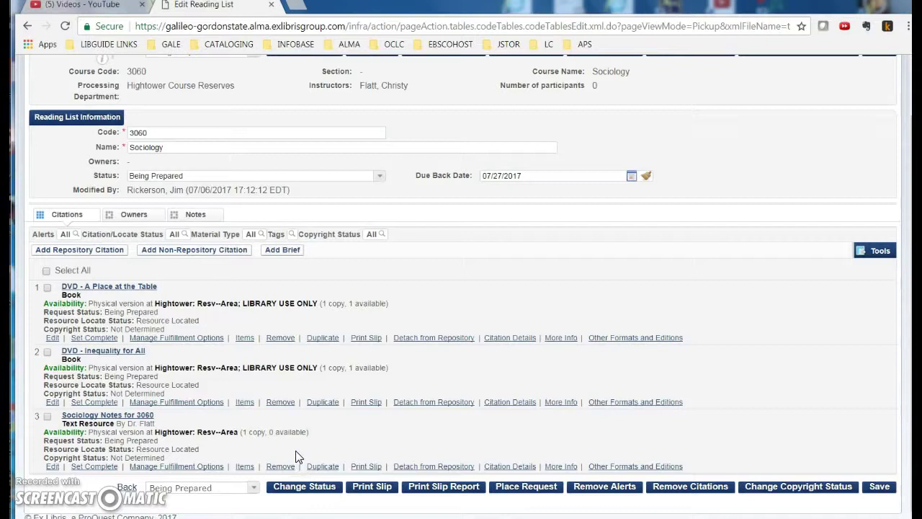
pyautogui.click(47, 416)
pyautogui.click(280, 466)
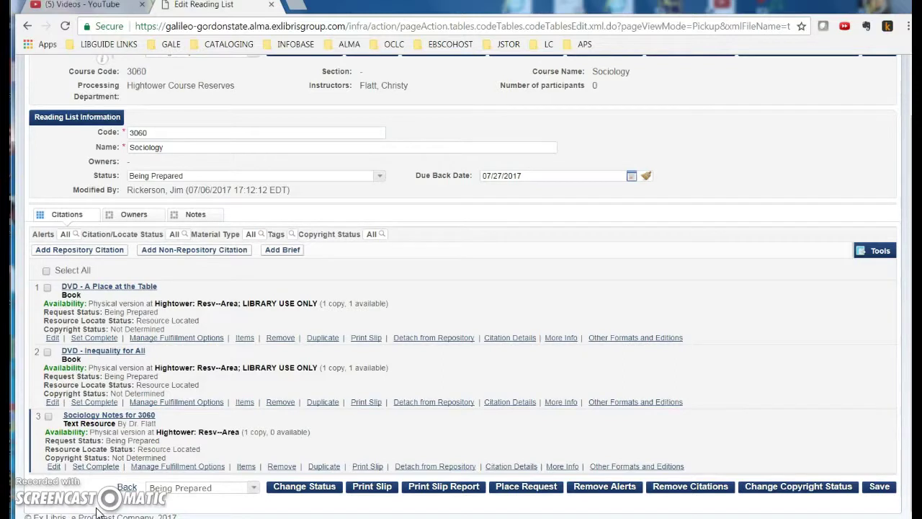
# - Open the Sociology Notes for 3060 record in the metadata editor and display its holdings record alone for editing
pyautogui.click(92, 418)
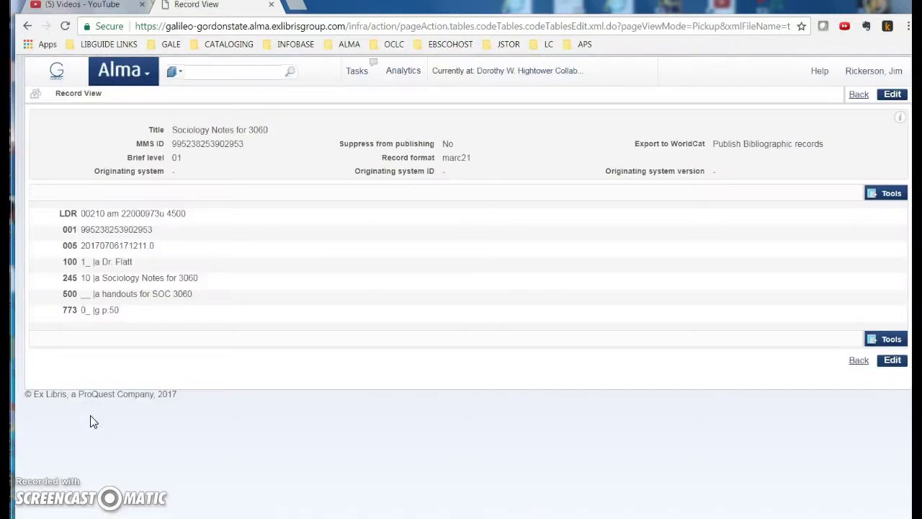
pyautogui.click(893, 94)
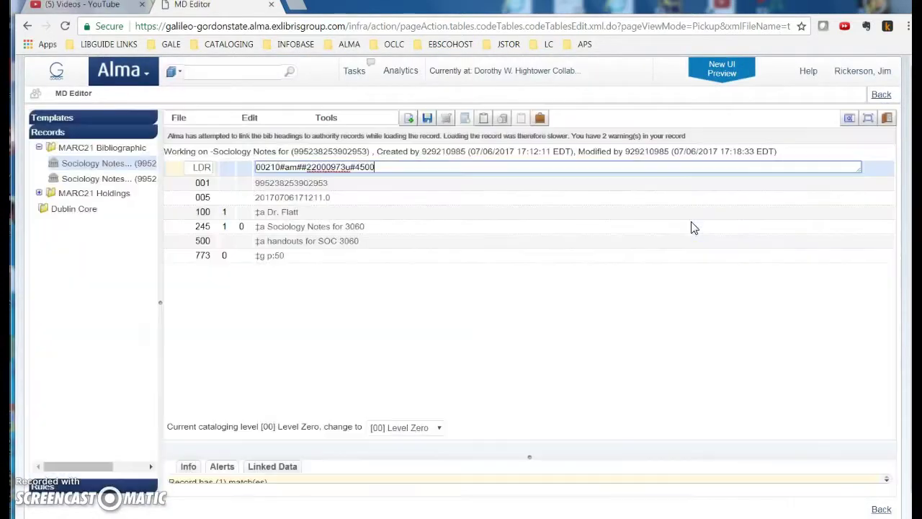
pyautogui.click(482, 123)
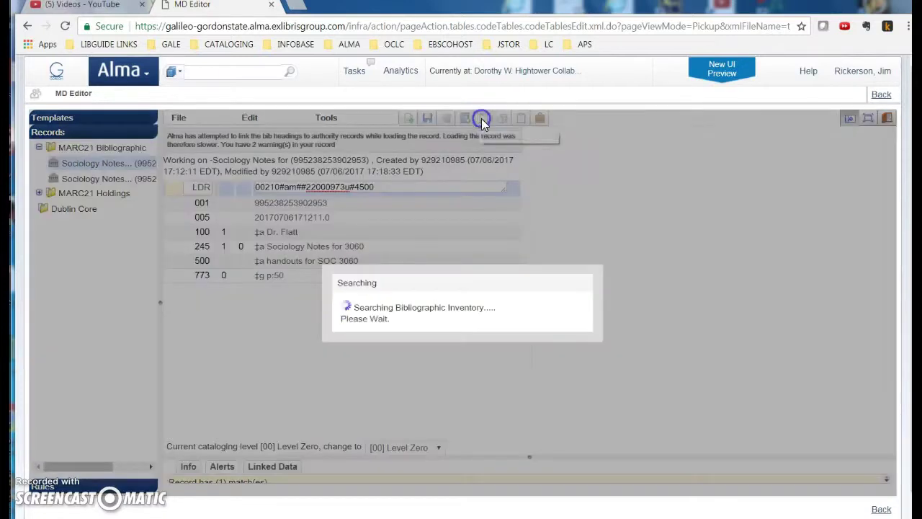
pyautogui.click(586, 188)
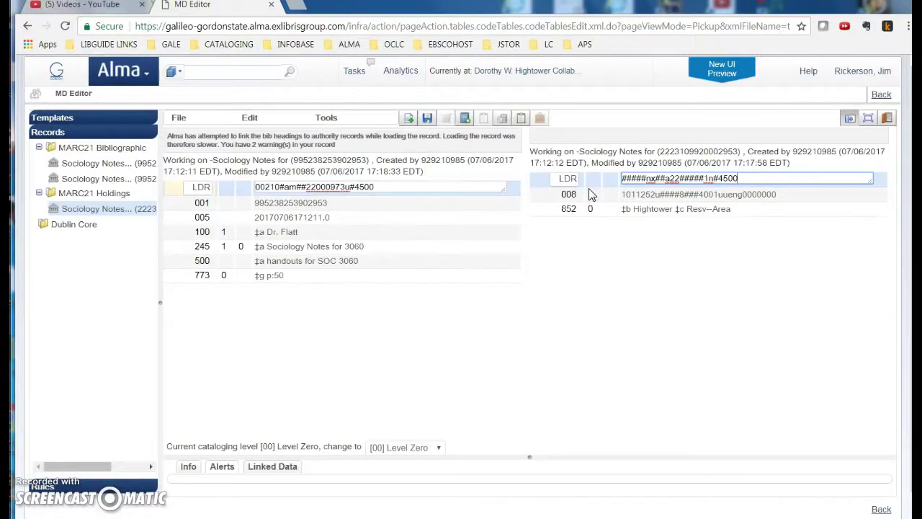
pyautogui.click(853, 122)
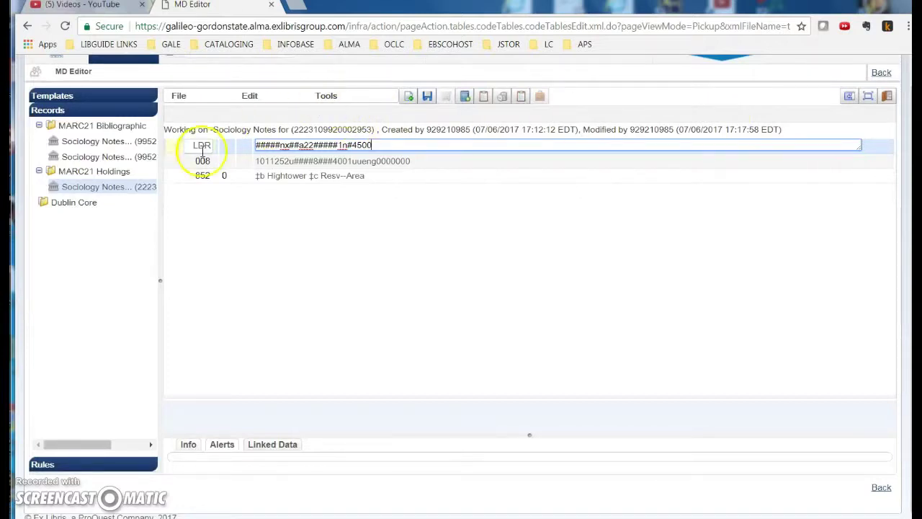
# - Set the Suppress from Discovery management tag on the Sociology Notes holdings record and return to the reading list
pyautogui.click(330, 99)
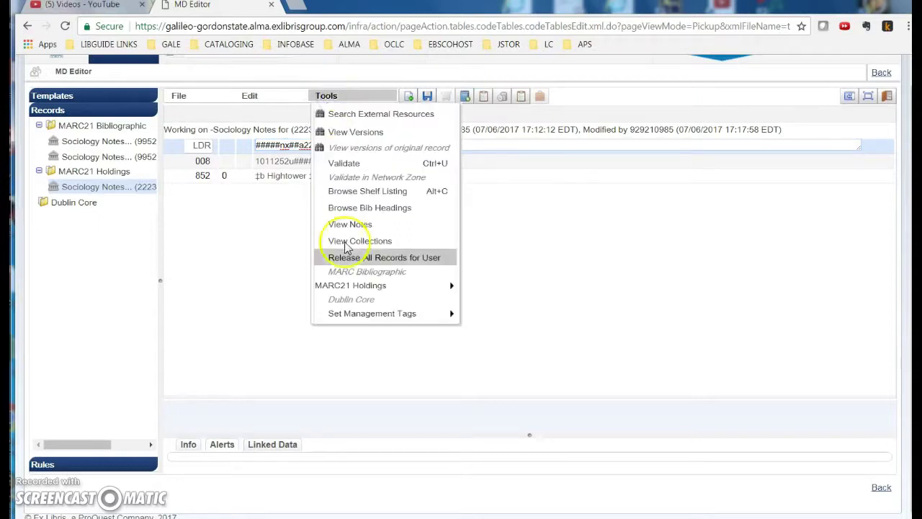
pyautogui.moveTo(374, 314)
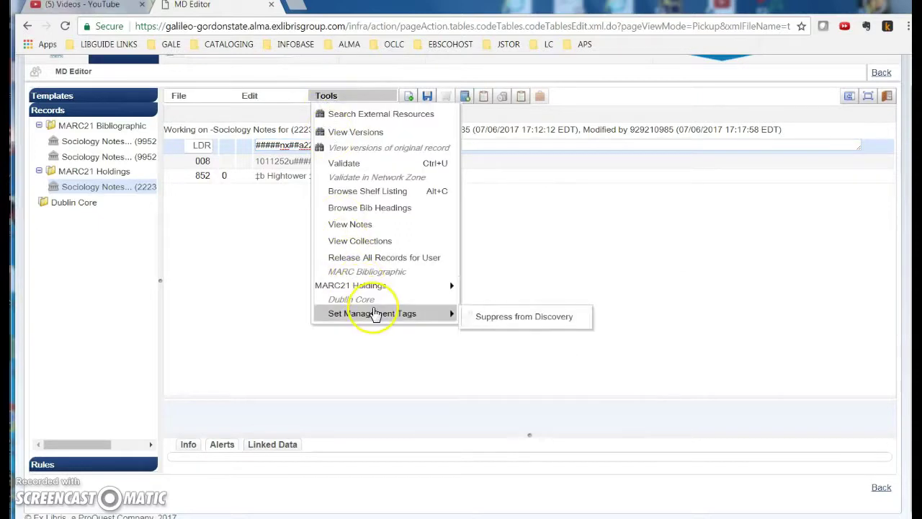
pyautogui.click(493, 319)
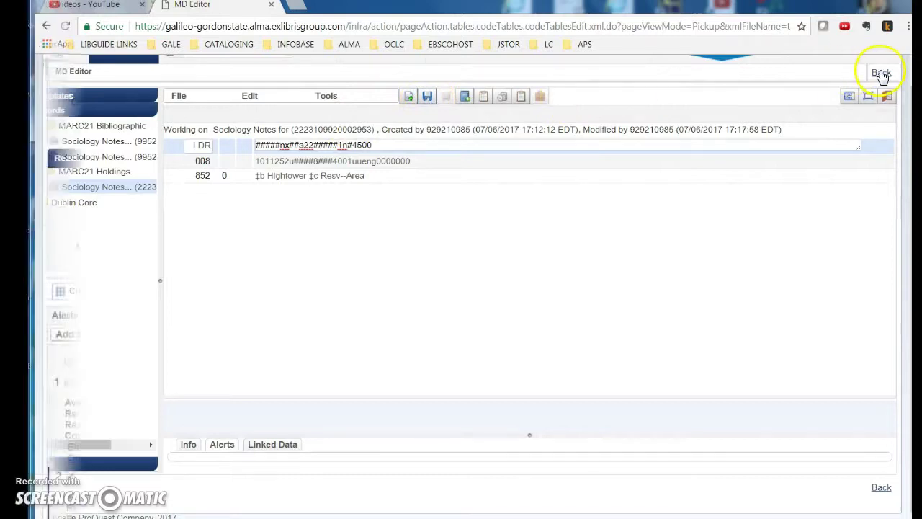
pyautogui.click(881, 73)
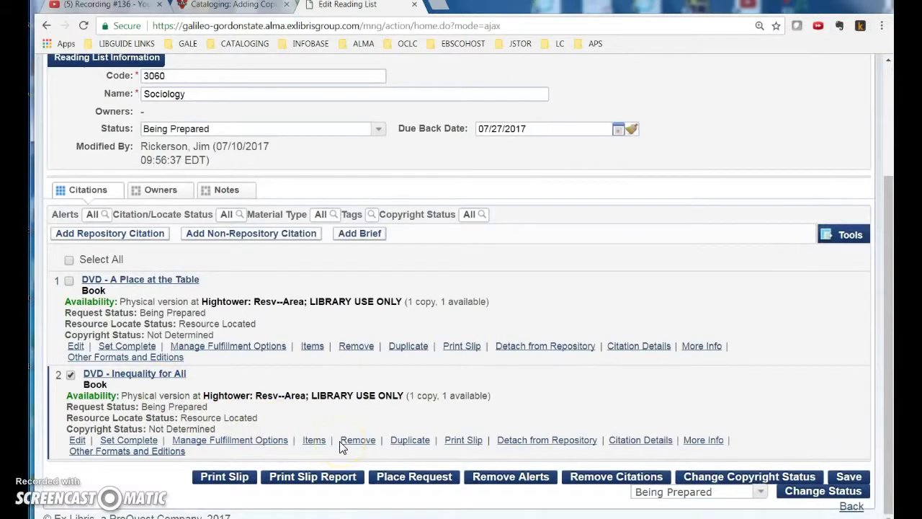
# - Deselect the DVD - Inequality for All citation, open its record in the metadata editor, and display its holdings record alone for editing
pyautogui.click(70, 375)
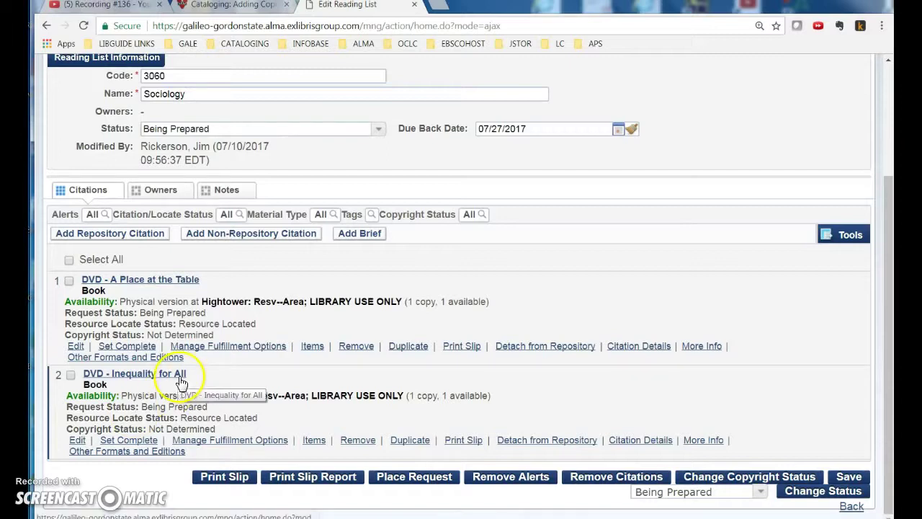
pyautogui.click(125, 376)
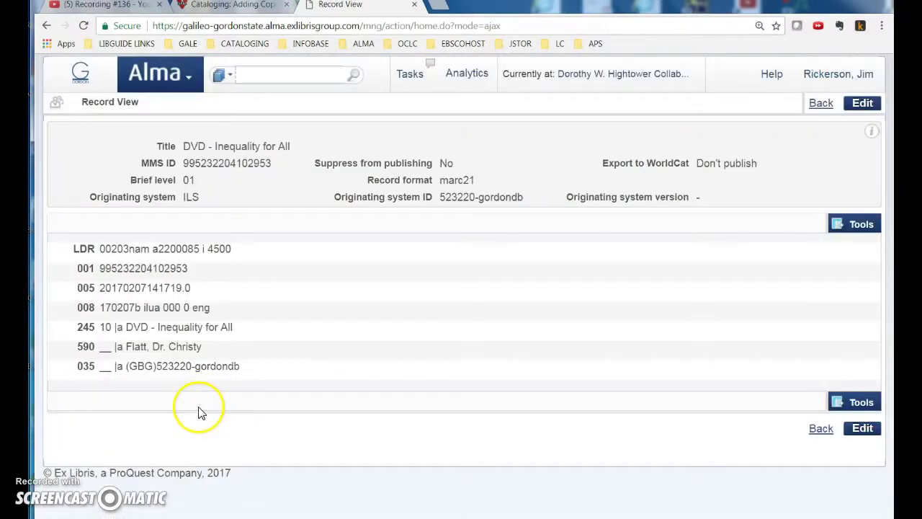
pyautogui.click(861, 106)
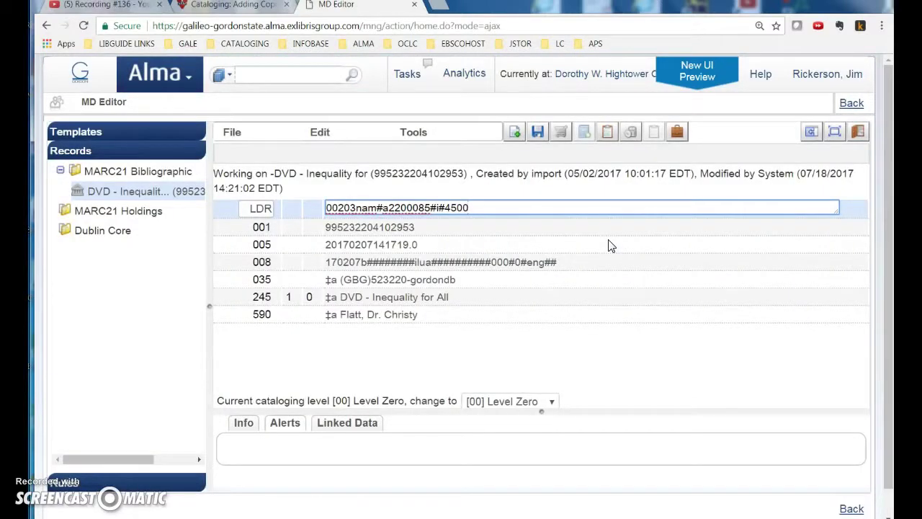
pyautogui.click(609, 142)
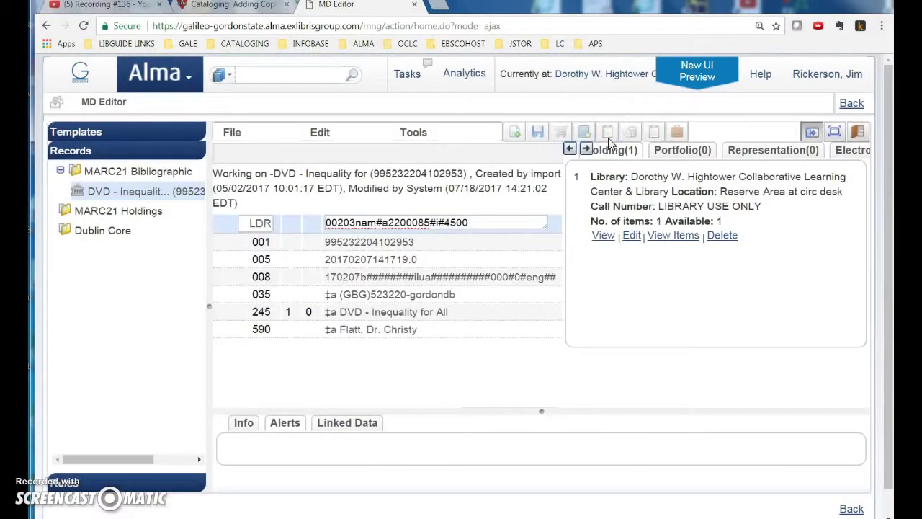
pyautogui.click(631, 242)
pyautogui.click(631, 237)
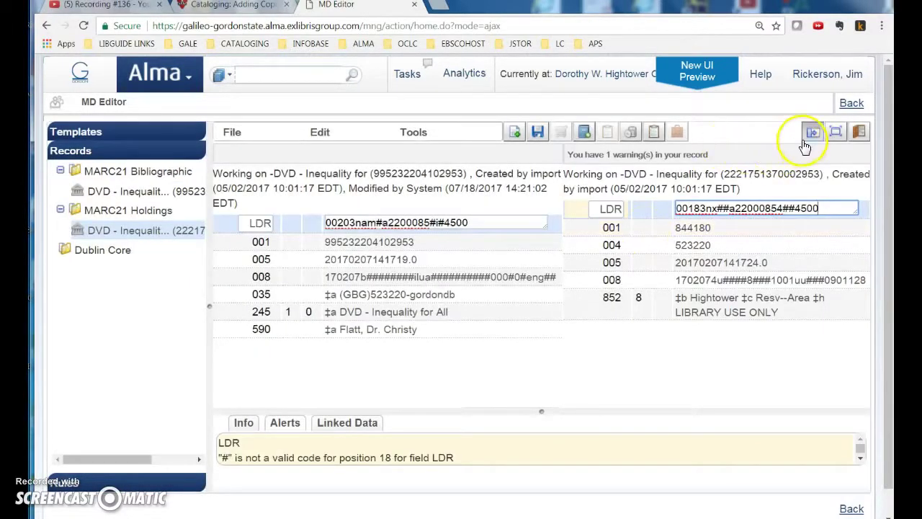
pyautogui.click(814, 136)
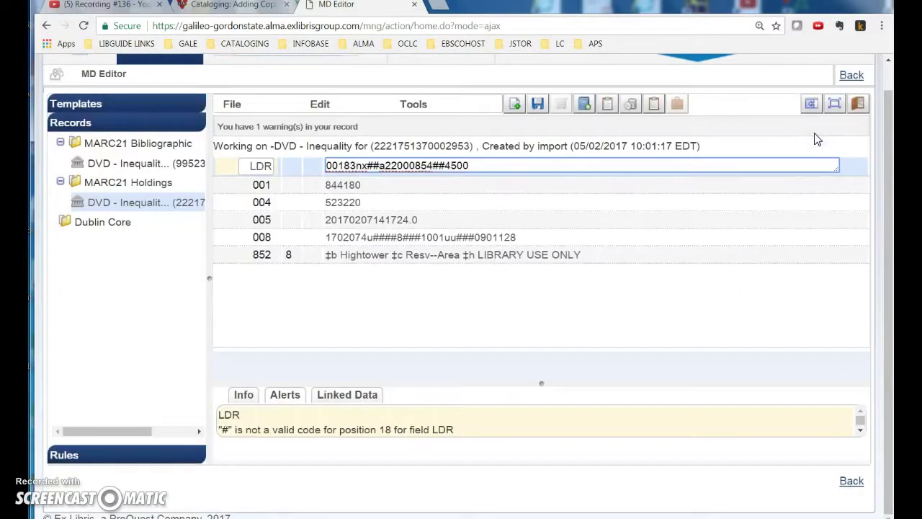
pyautogui.click(815, 139)
# - Tag the DVD - Inequality for All holdings record as Suppress from Discovery, check the tag, and save and release the record
pyautogui.click(415, 105)
pyautogui.moveTo(467, 384)
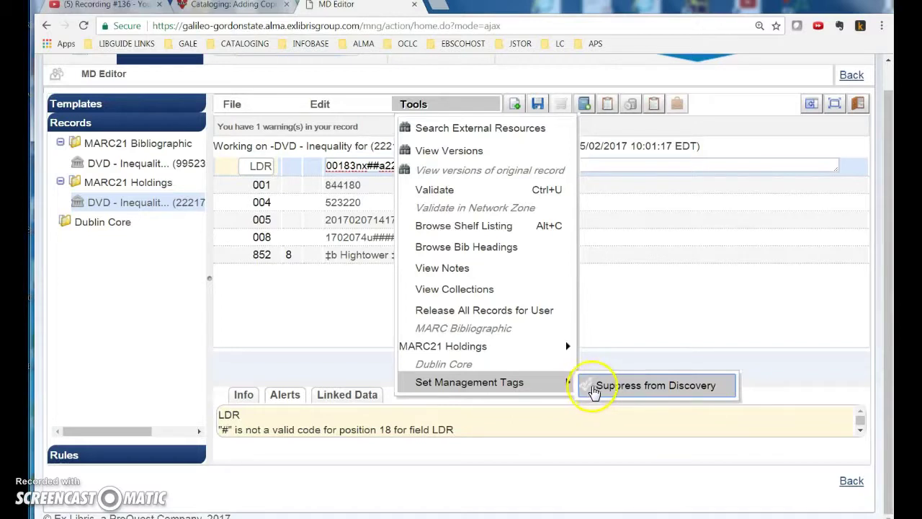
pyautogui.click(592, 393)
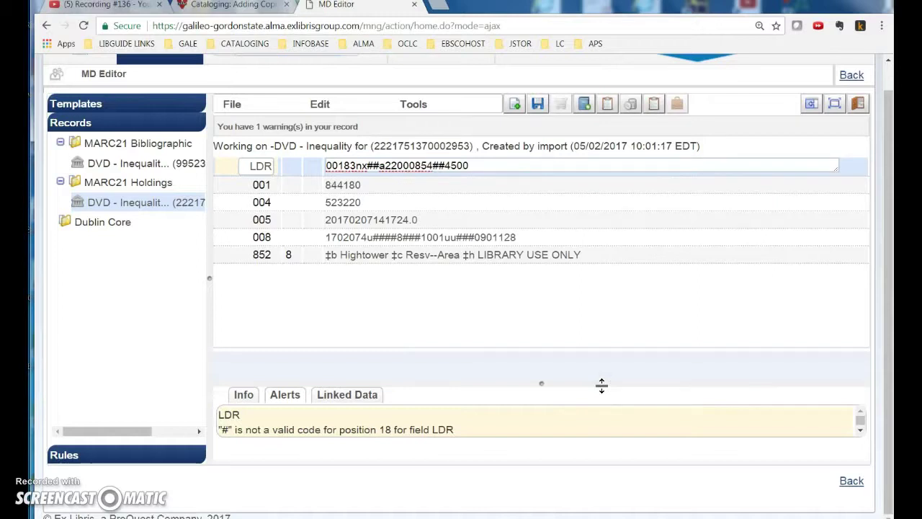
pyautogui.click(414, 105)
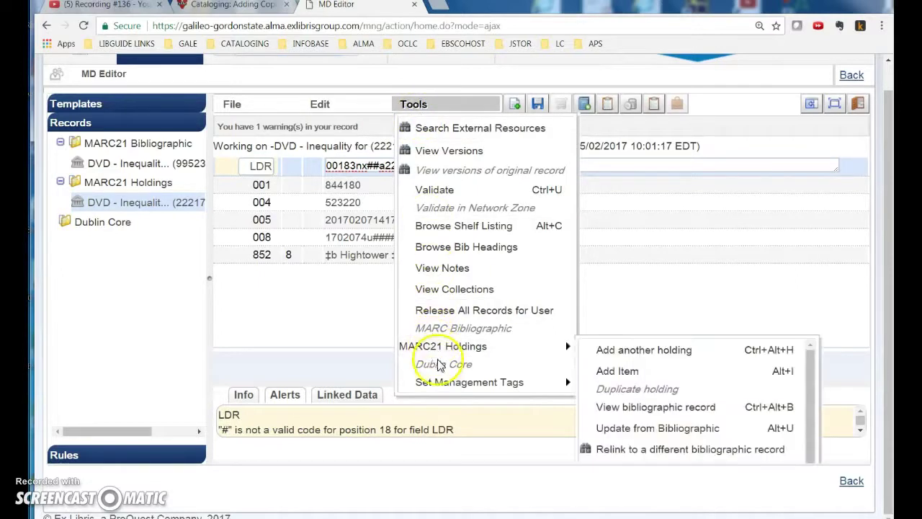
pyautogui.click(442, 393)
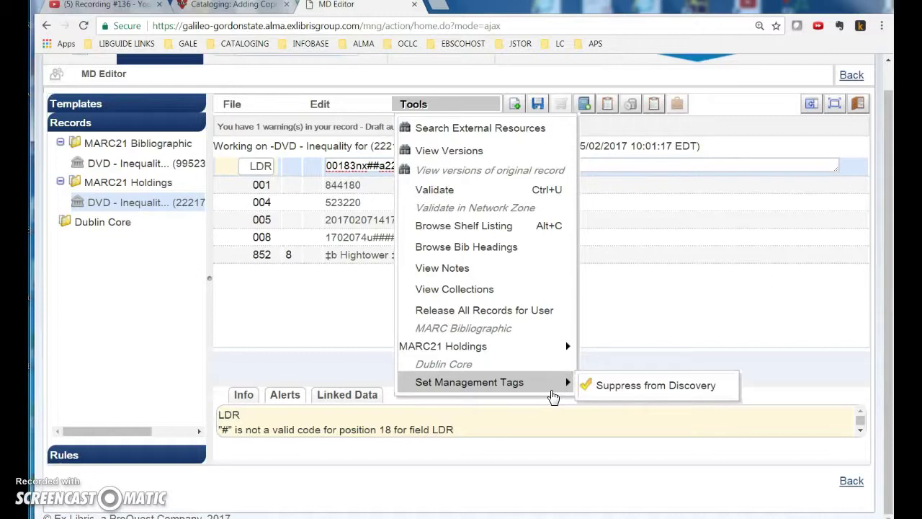
pyautogui.click(319, 305)
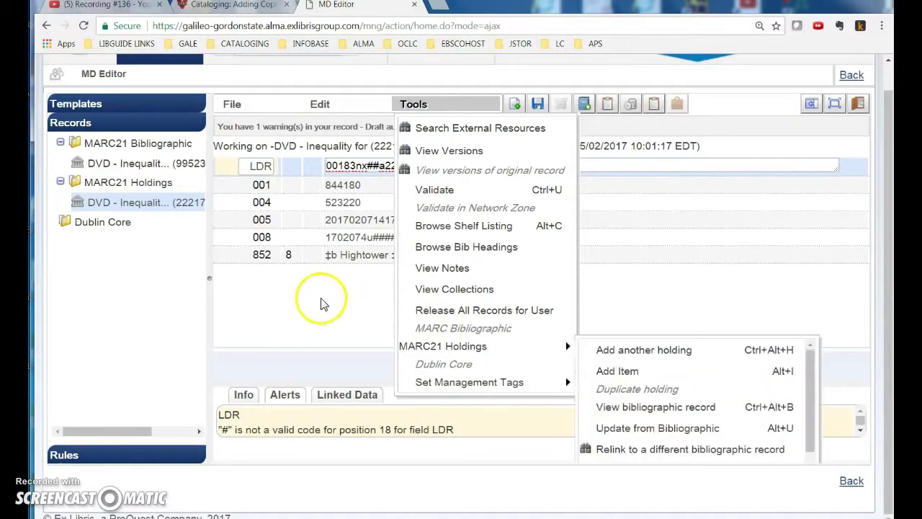
pyautogui.click(231, 105)
pyautogui.moveTo(279, 201); pyautogui.dragTo(335, 202)
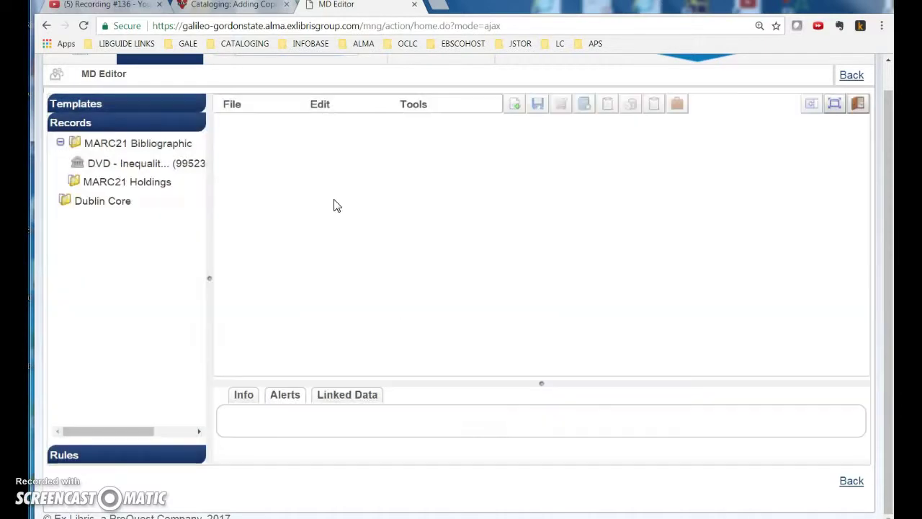
# - Reopen the Sociology 3060 reading list from those assigned to others and check the suppression marker on the DVD - Inequality for All citation
pyautogui.scroll(1, 310, 202)
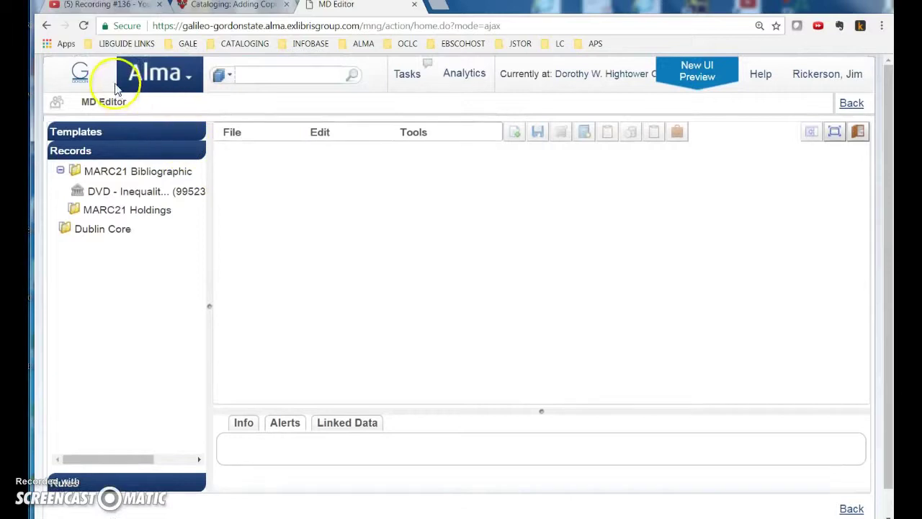
pyautogui.click(189, 79)
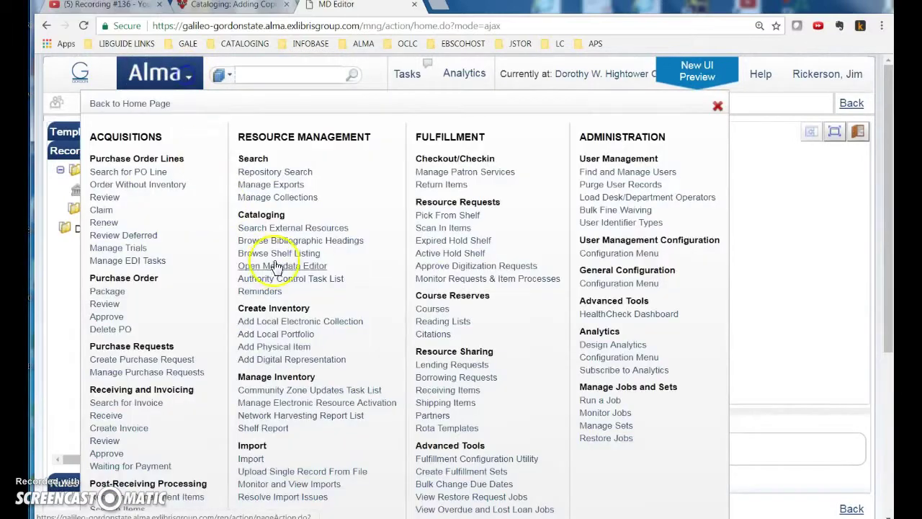
pyautogui.click(435, 322)
pyautogui.click(298, 134)
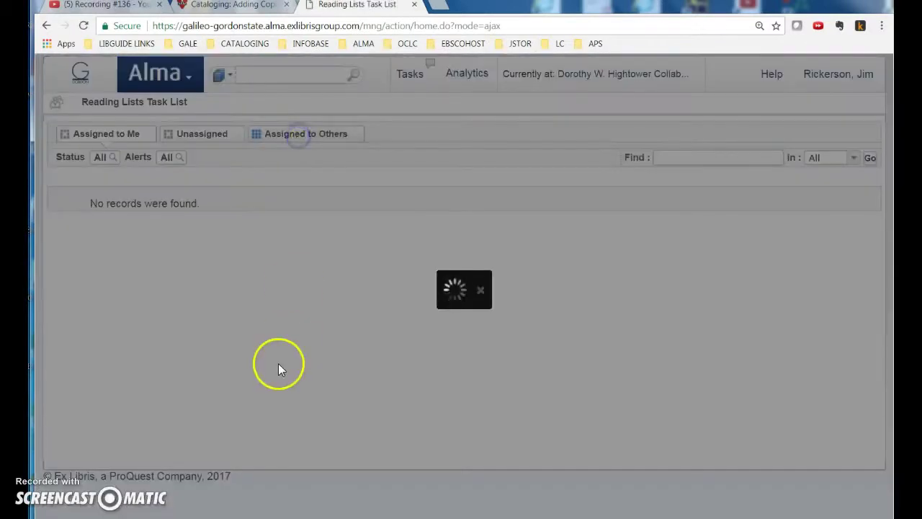
pyautogui.click(74, 391)
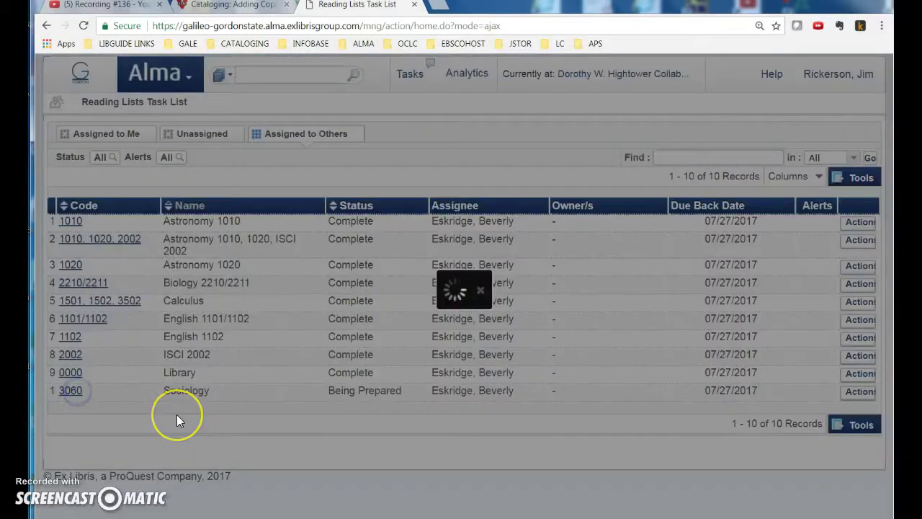
pyautogui.scroll(-3, 177, 414)
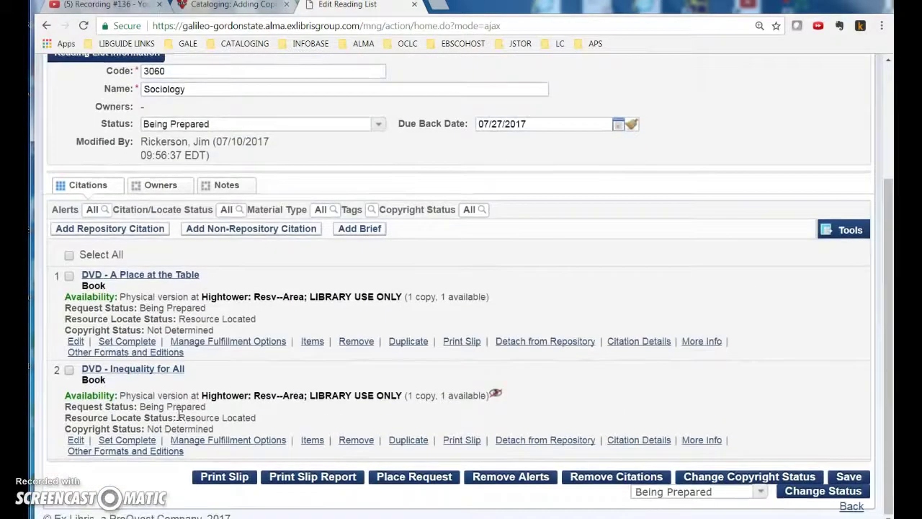
pyautogui.moveTo(496, 398)
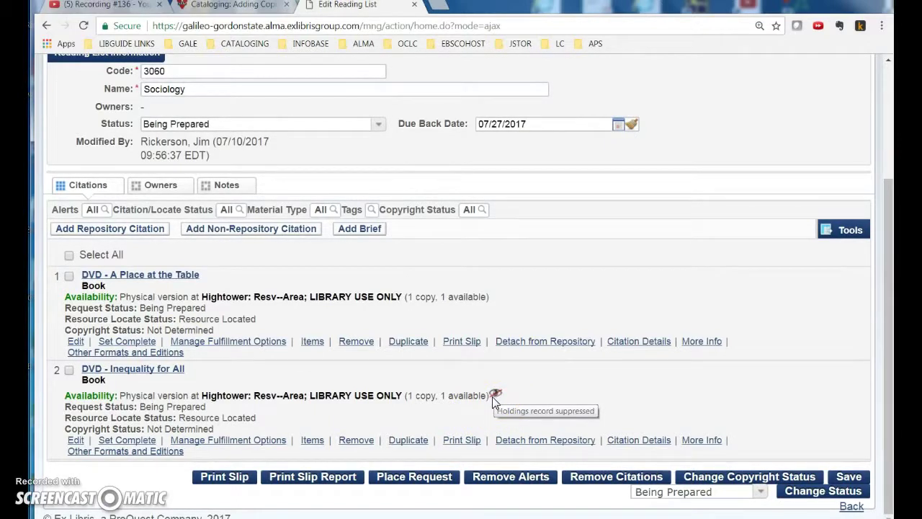
pyautogui.click(507, 393)
pyautogui.moveTo(496, 397)
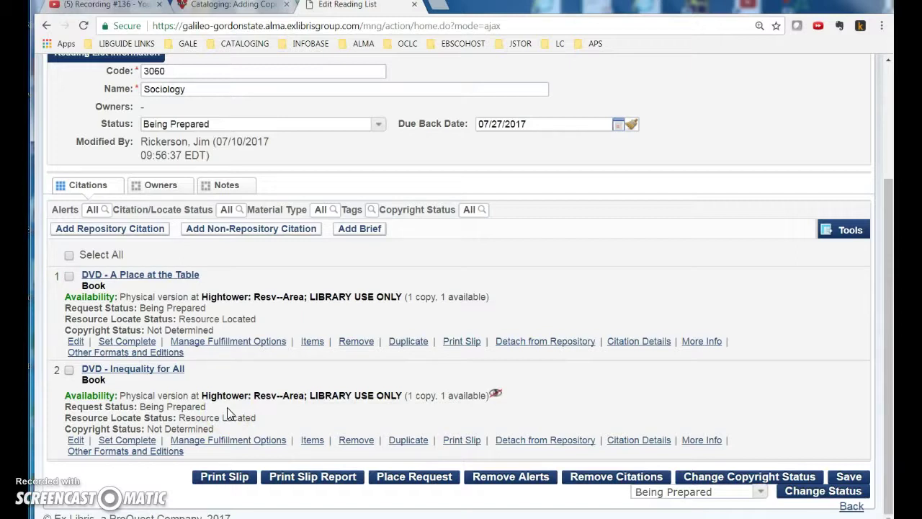
# - Open the DVD - Inequality for All record in the metadata editor and display its holdings record alone for editing
pyautogui.click(116, 371)
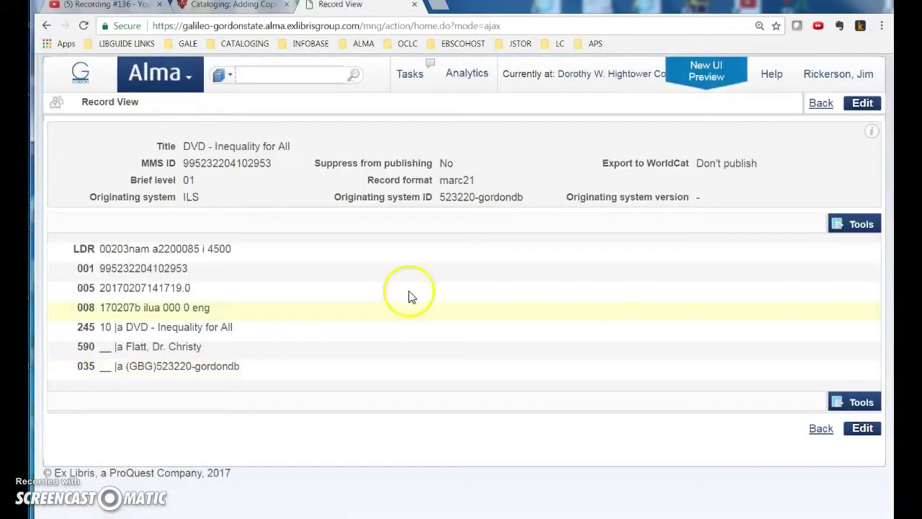
pyautogui.click(863, 103)
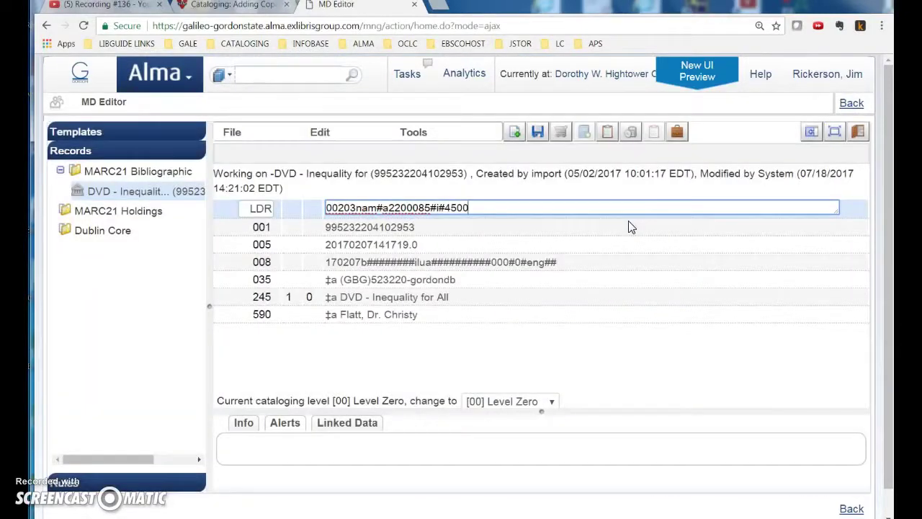
pyautogui.click(608, 133)
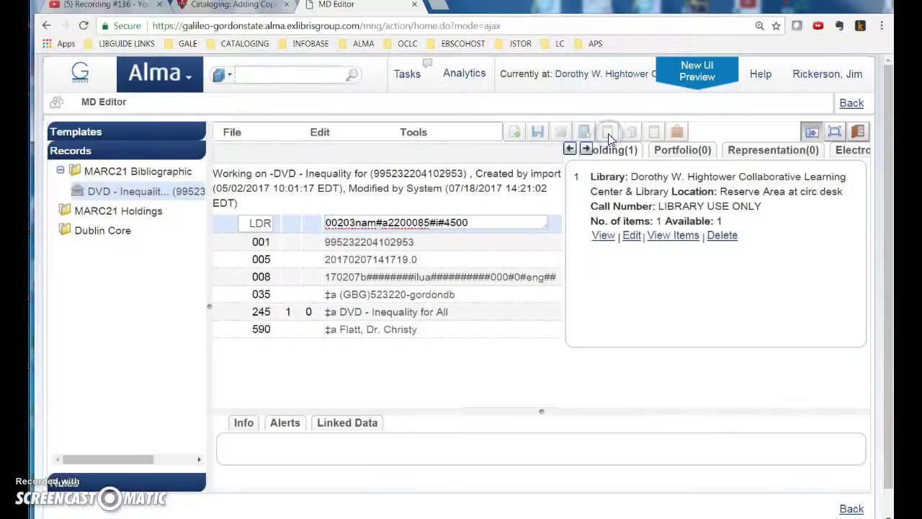
pyautogui.click(632, 237)
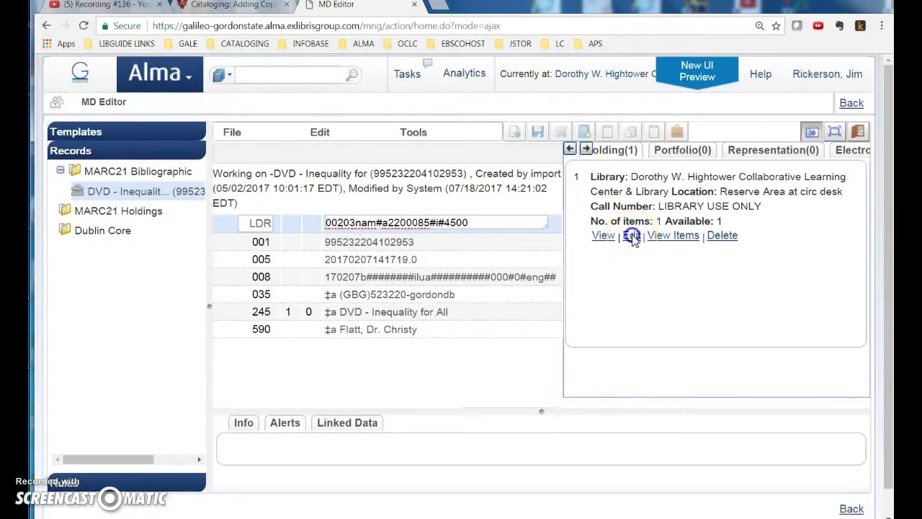
pyautogui.click(813, 132)
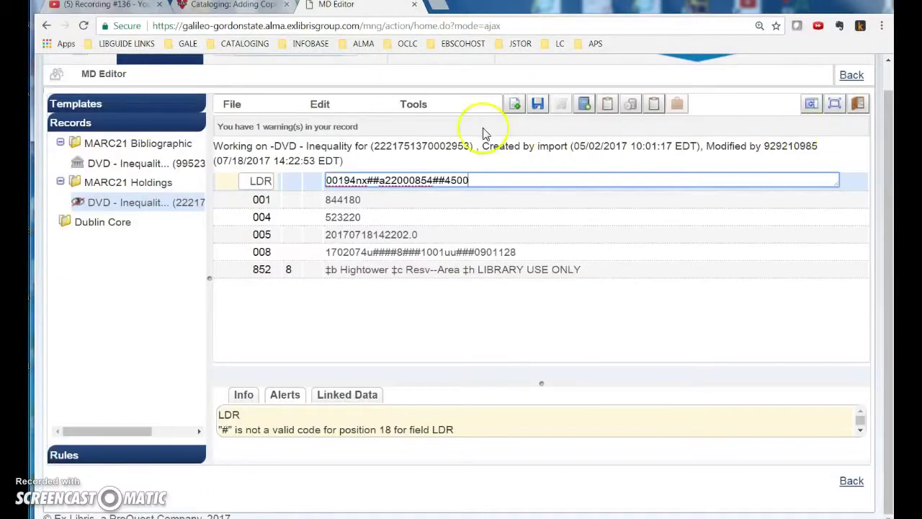
# - Remove the Suppress from Discovery management tag from the DVD - Inequality for All holdings, check the tag, and save and release the record
pyautogui.click(425, 108)
pyautogui.moveTo(469, 382)
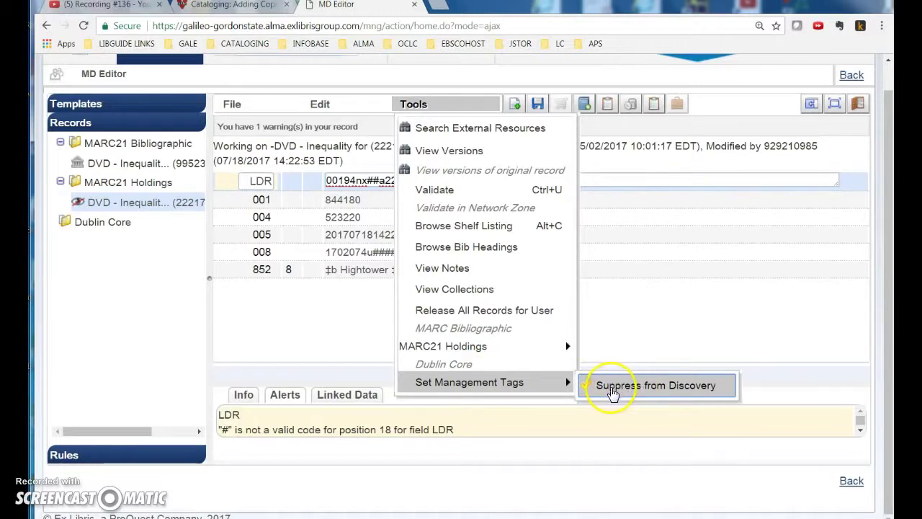
pyautogui.click(614, 389)
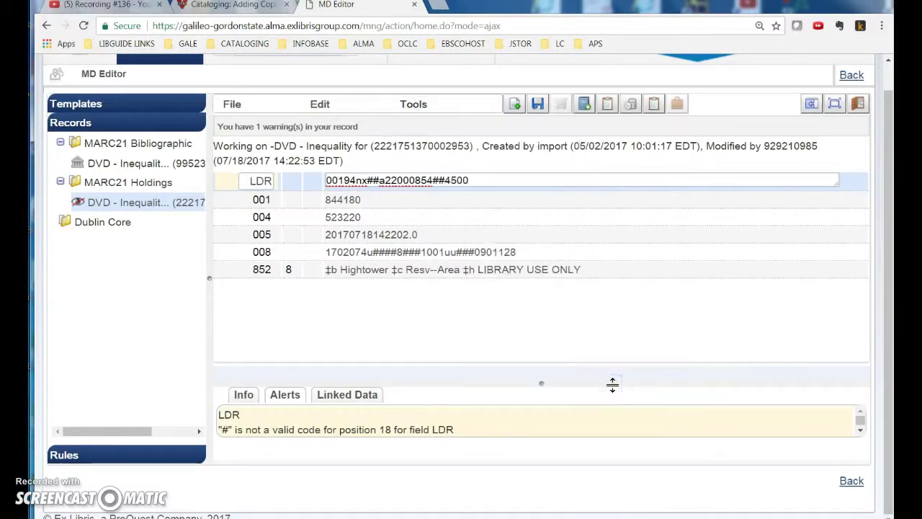
pyautogui.click(422, 115)
pyautogui.moveTo(439, 386)
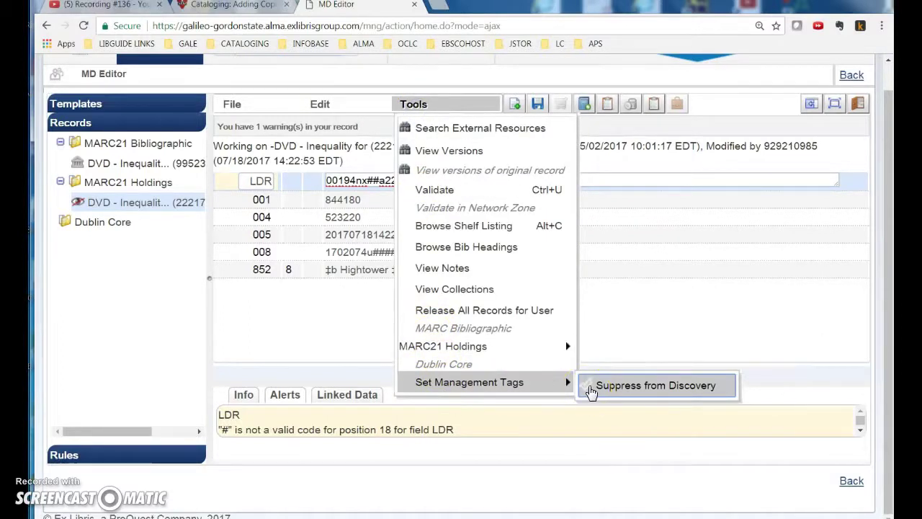
pyautogui.click(231, 106)
pyautogui.click(232, 107)
pyautogui.click(231, 106)
pyautogui.click(278, 194)
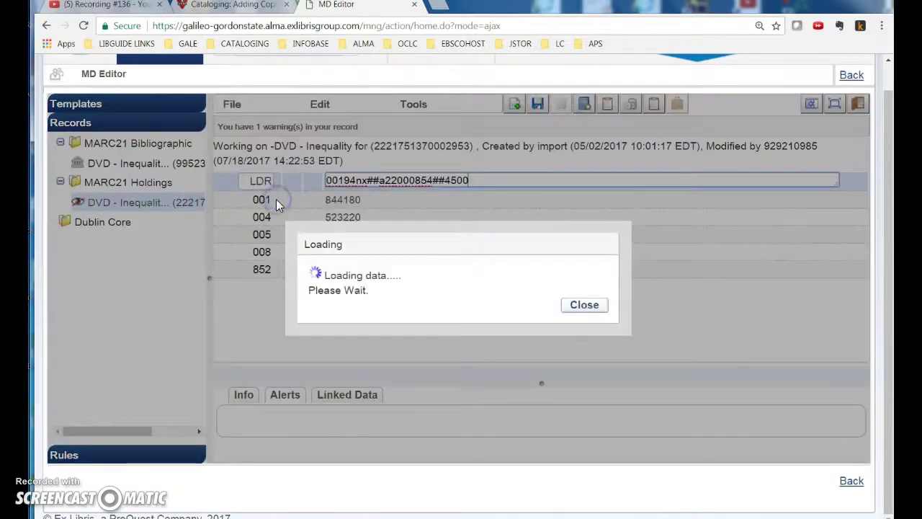
pyautogui.scroll(1, 266, 201)
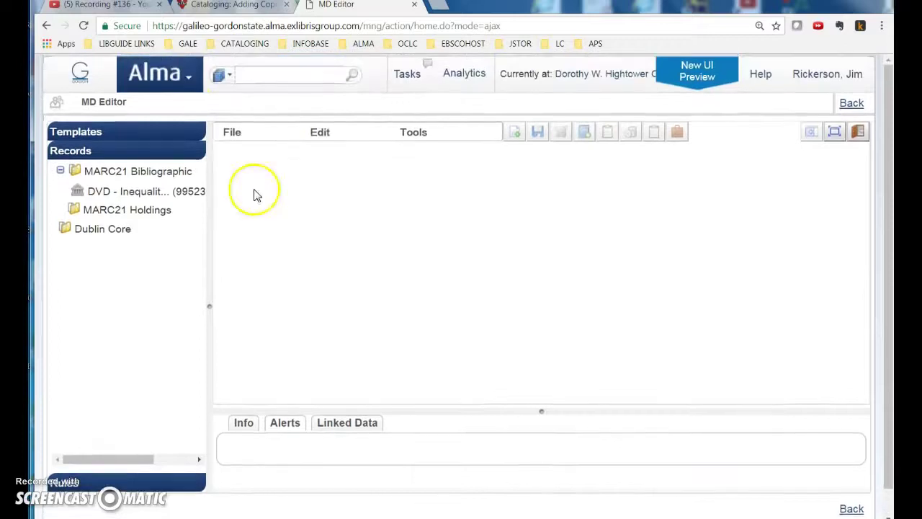
# - Return to the Sociology 3060 reading list assigned to others and check whether the DVD - Inequality for All citation still has a suppression marker
pyautogui.click(180, 74)
pyautogui.click(421, 324)
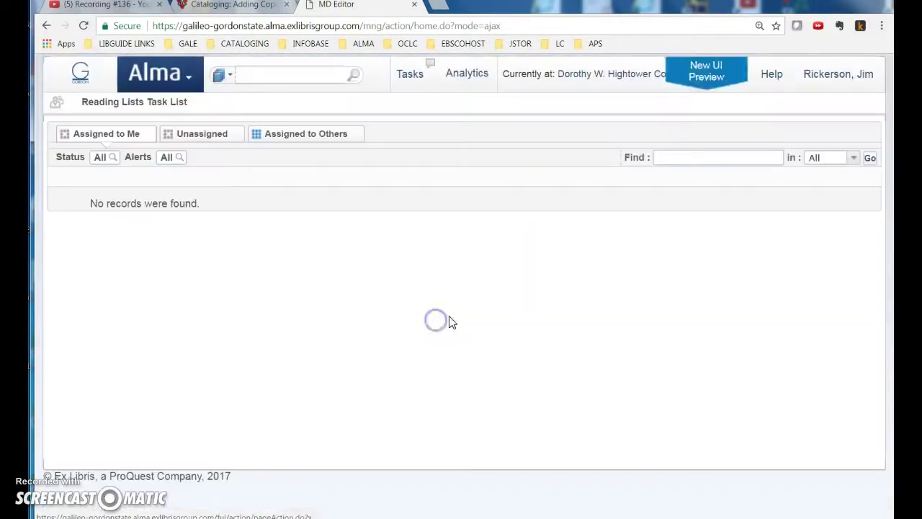
pyautogui.click(295, 135)
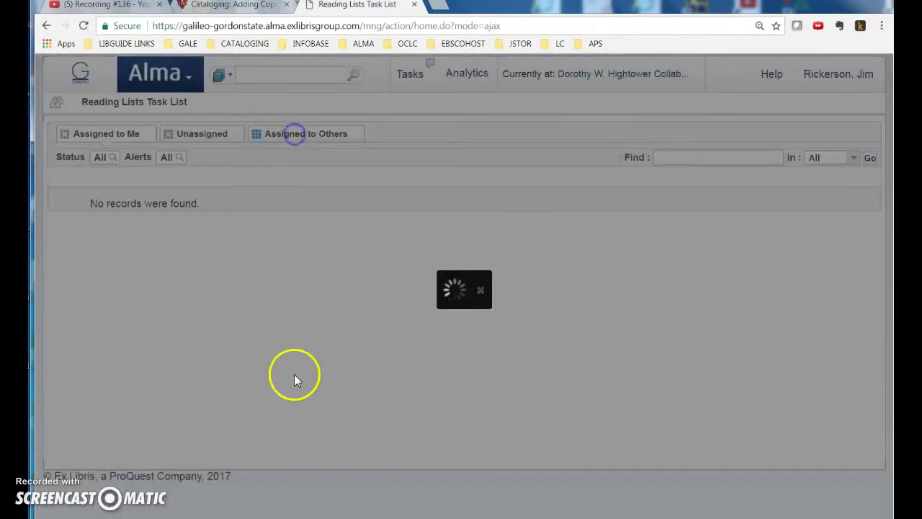
pyautogui.click(71, 392)
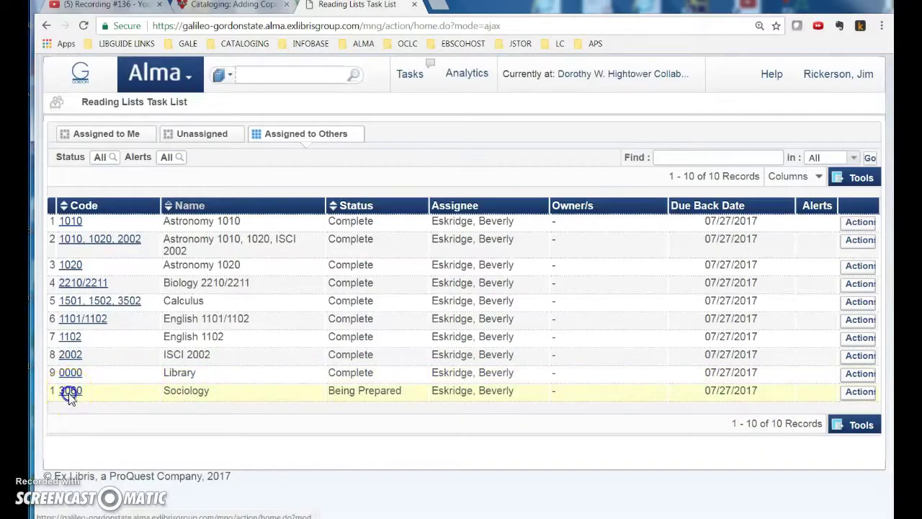
pyautogui.scroll(-3, 101, 418)
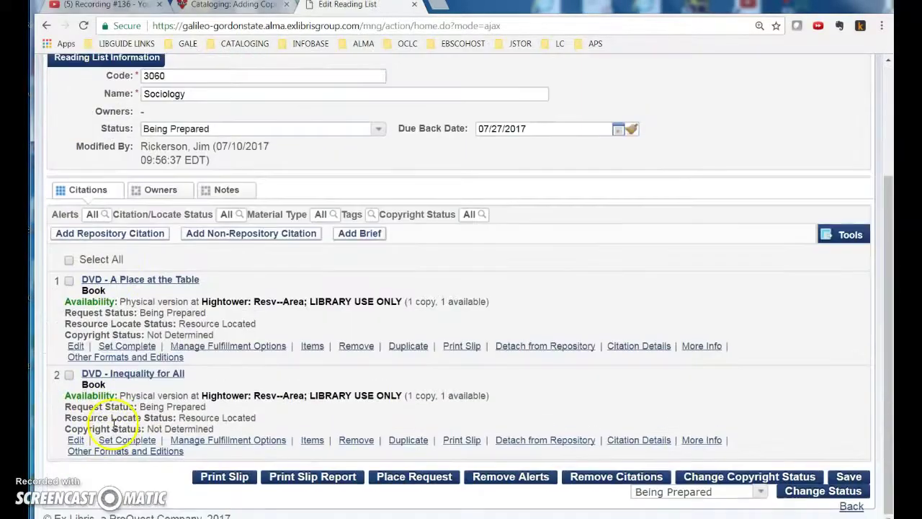